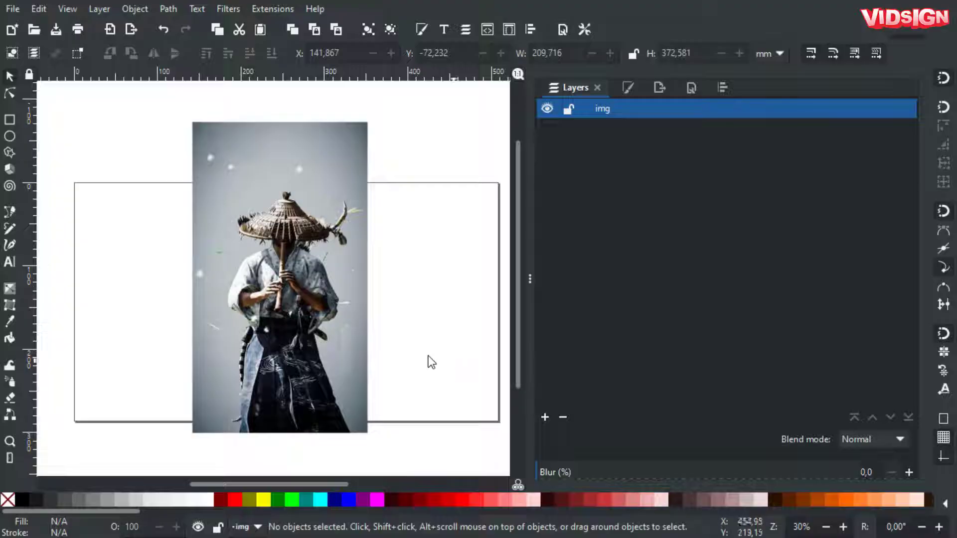
- Select the samurai photo and choose Trace Bitmap from the Path menu
left_click(256, 261)
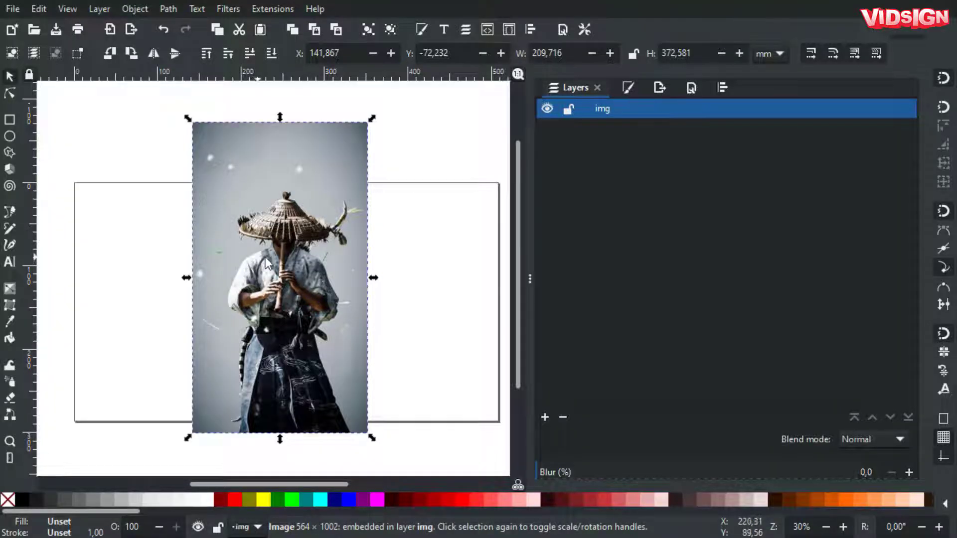
left_click(168, 9)
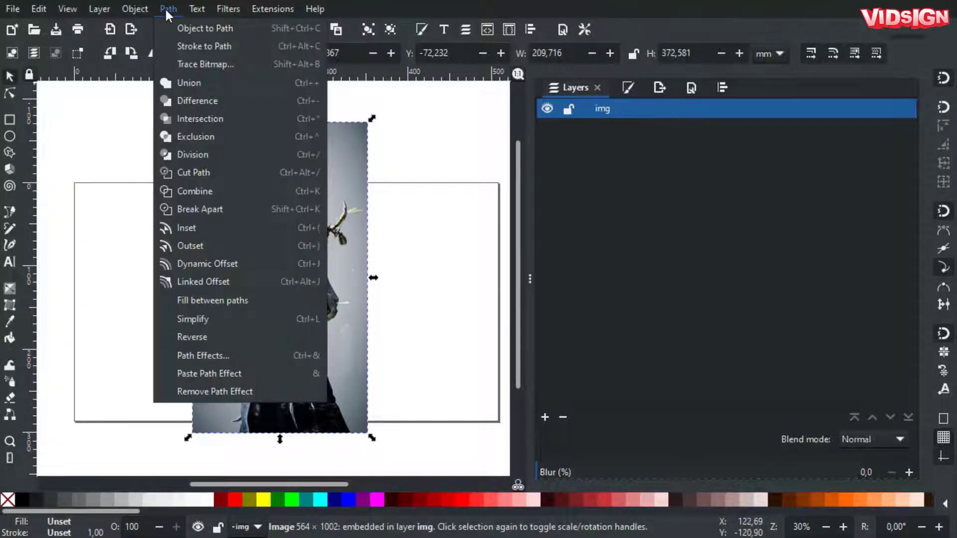
left_click(176, 63)
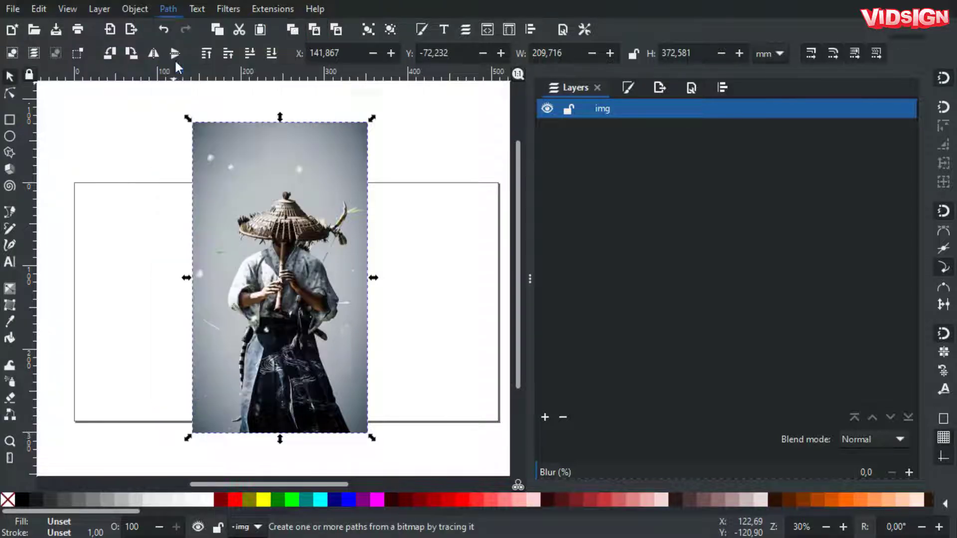
- Trace the photo at a 0.350 brightness threshold into a black path, then reselect the photo
left_click(770, 317)
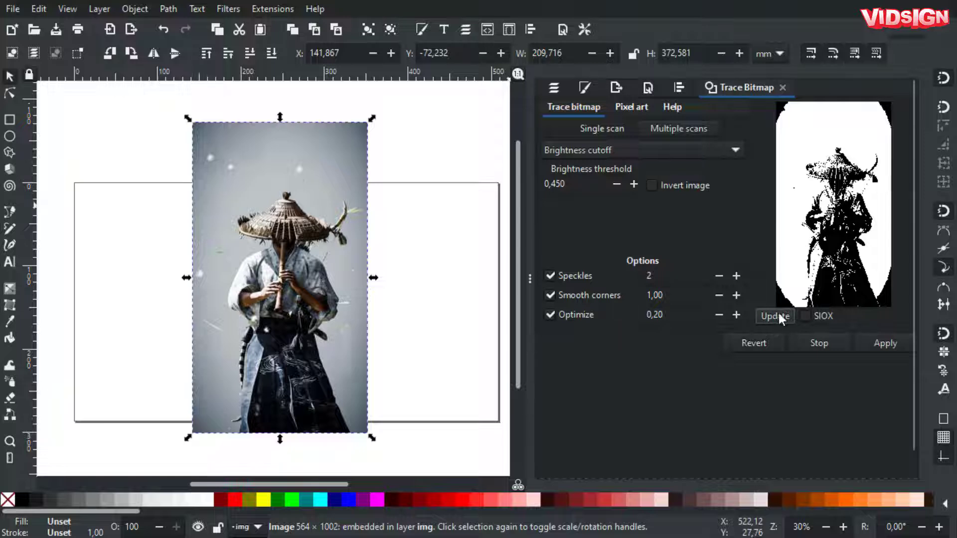
left_click(616, 184)
left_click(772, 315)
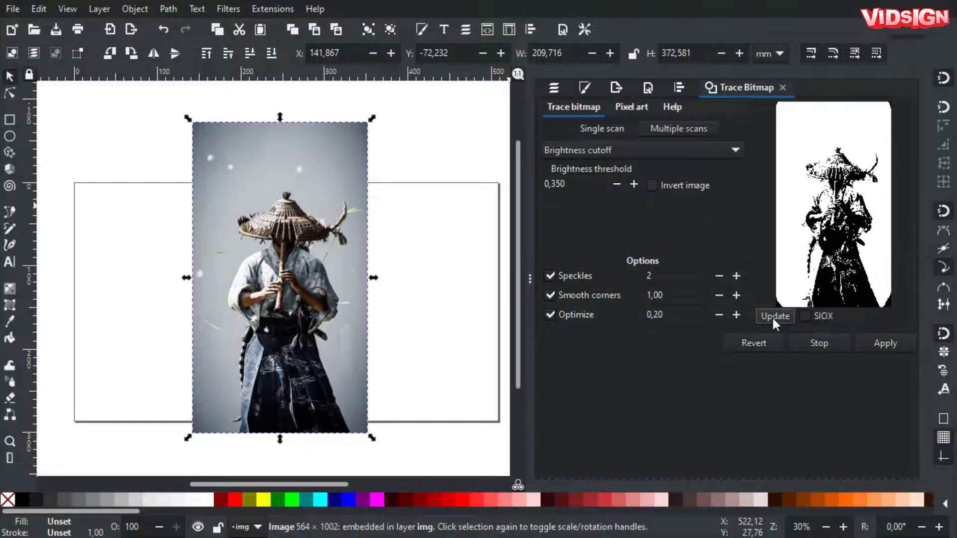
left_click(877, 342)
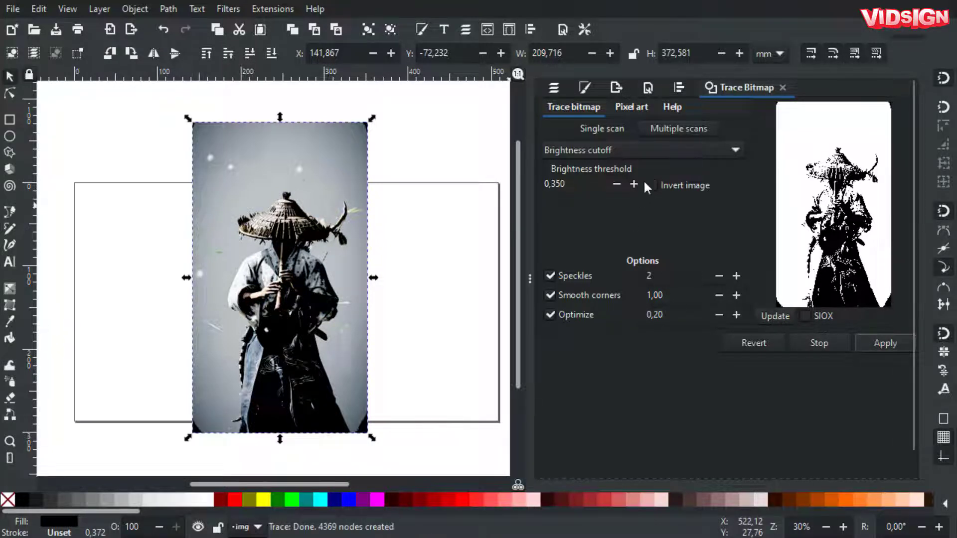
left_click_drag(530, 278, 916, 278)
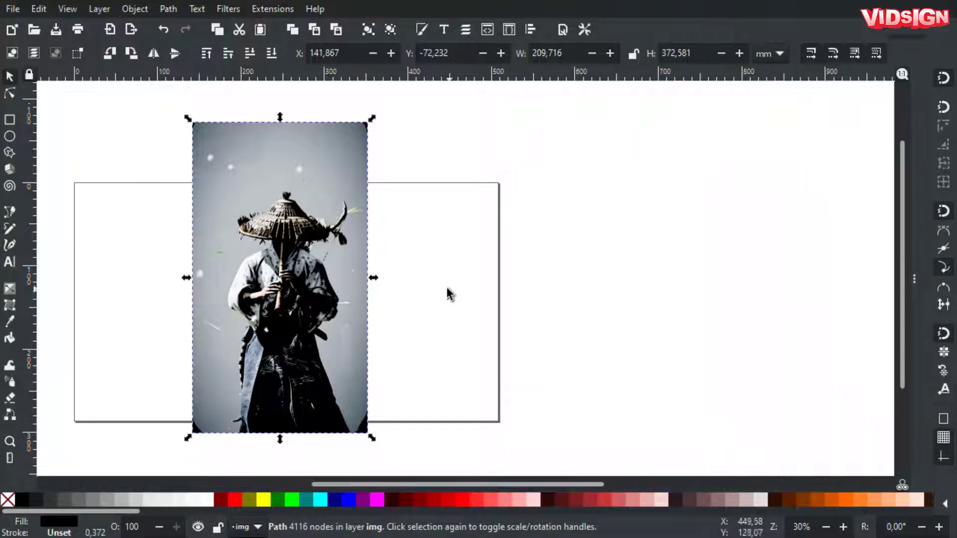
left_click(446, 293)
left_click(271, 160)
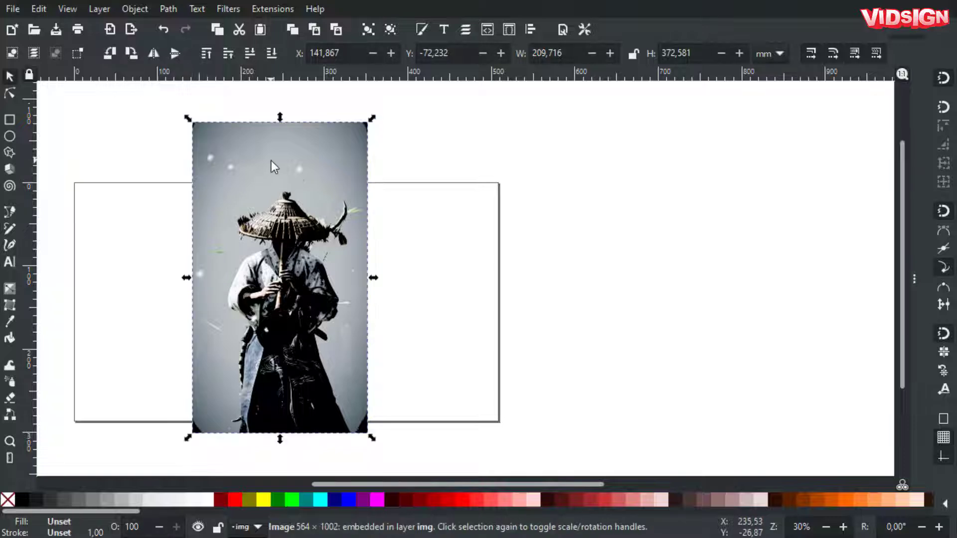
- Show the Layers list and cut the traced silhouette out of the img layer
left_click(915, 277)
left_click(552, 90)
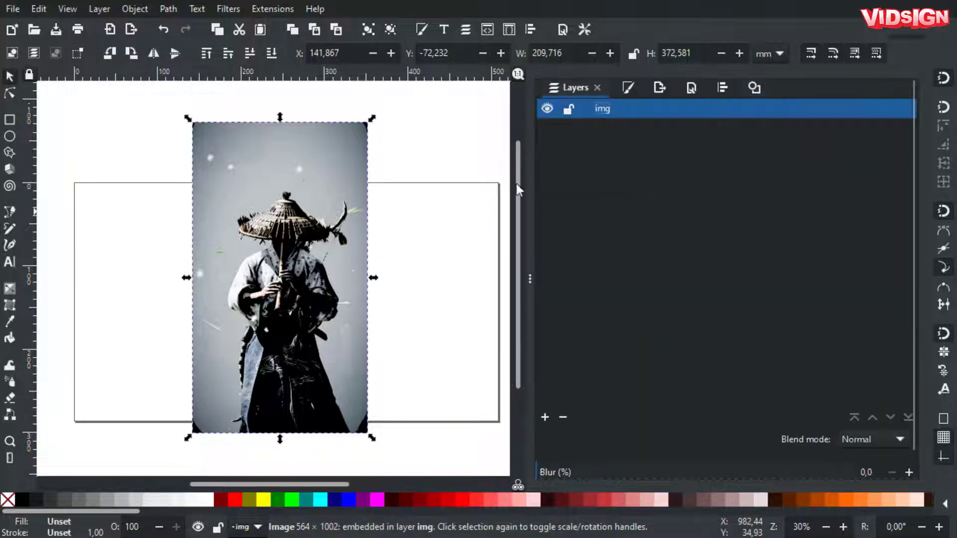
left_click(294, 292)
left_click_drag(299, 299, 352, 302)
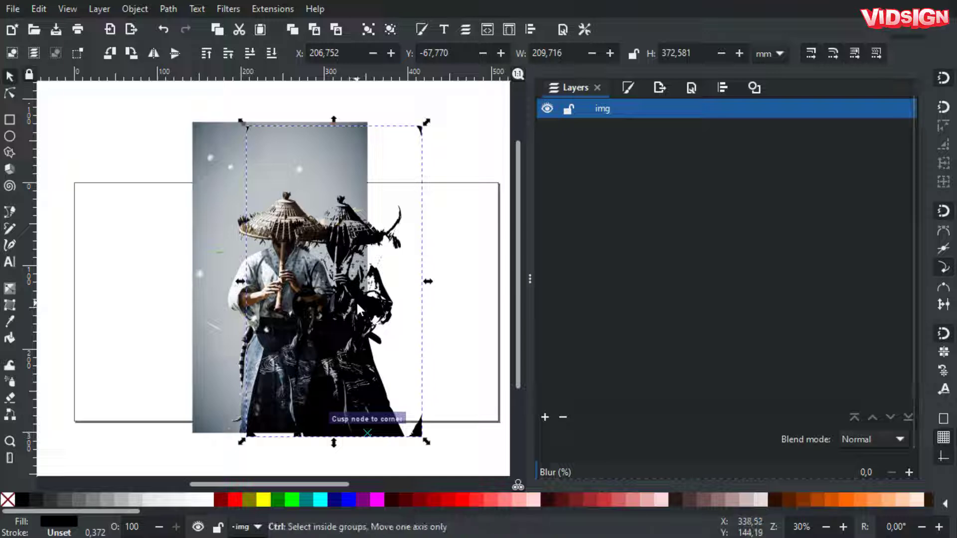
key("ctrl+z")
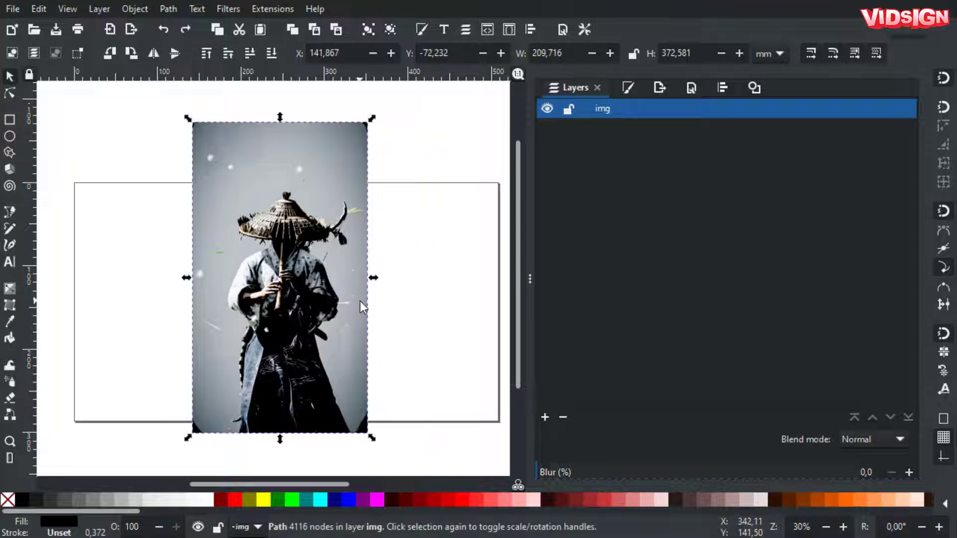
key("Delete")
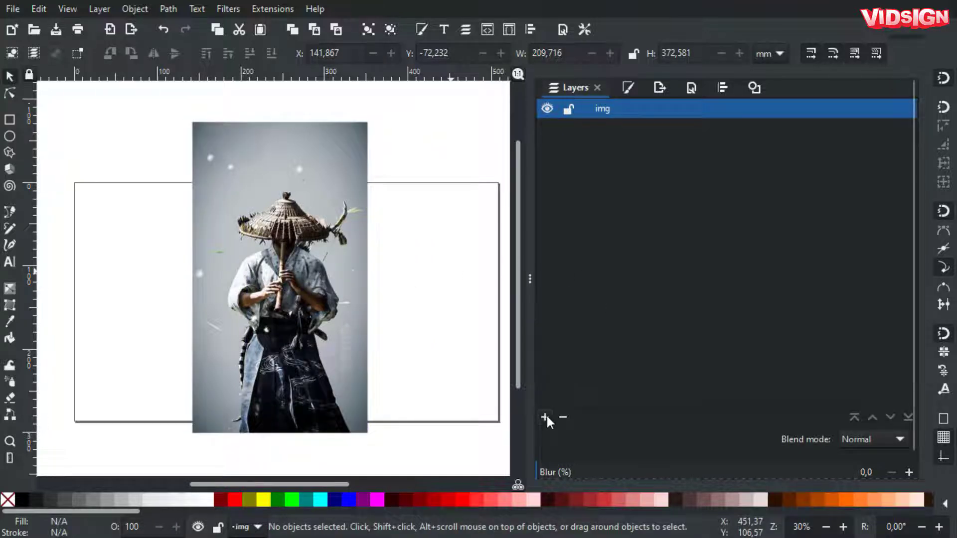
- Add layer 'img blck', paste the silhouette in place on it, and hide and lock img
left_click(545, 416)
type("img ")
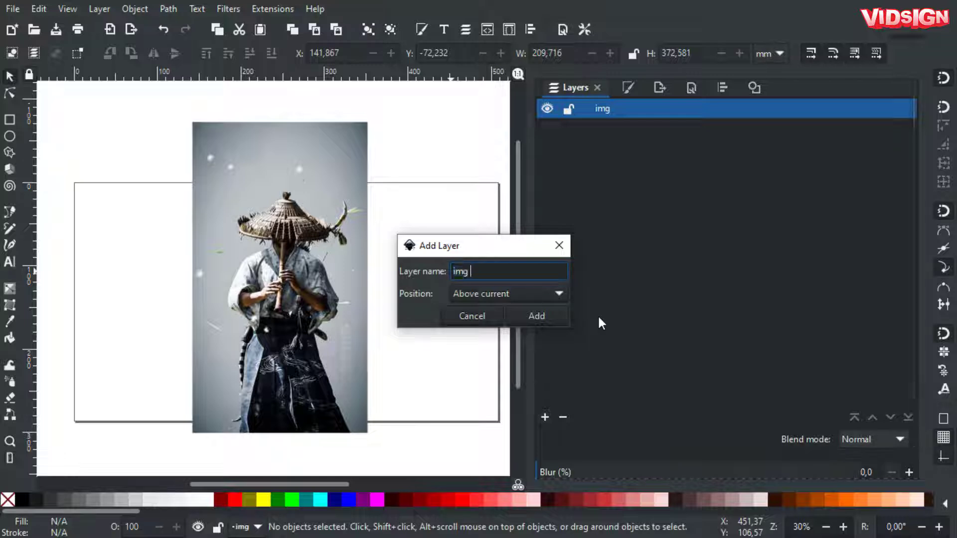
type("blck")
key("Return")
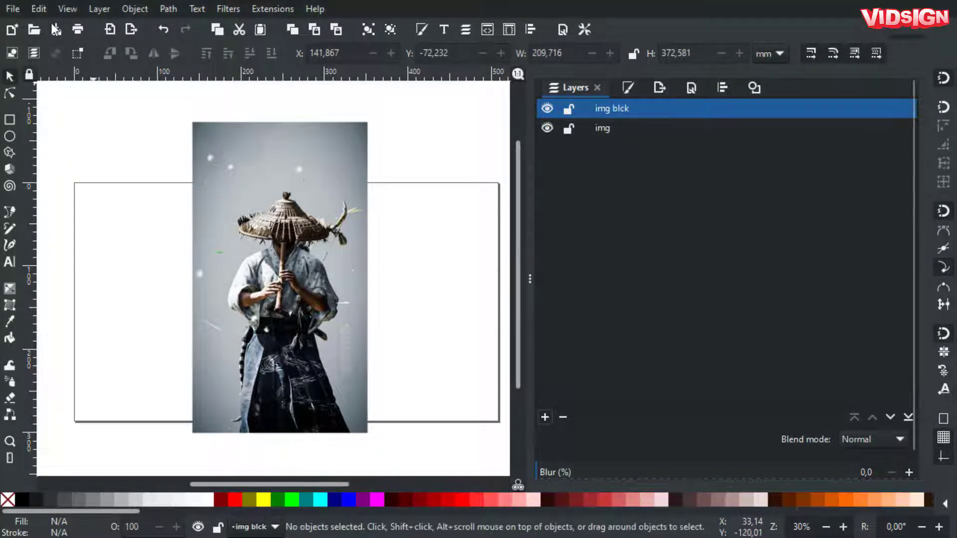
left_click(38, 8)
left_click(69, 137)
left_click(547, 129)
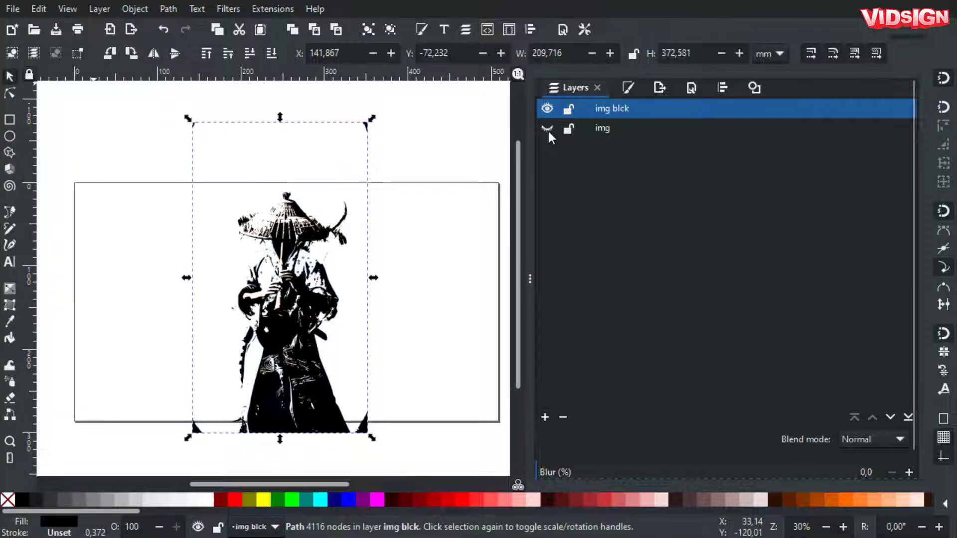
left_click(568, 111)
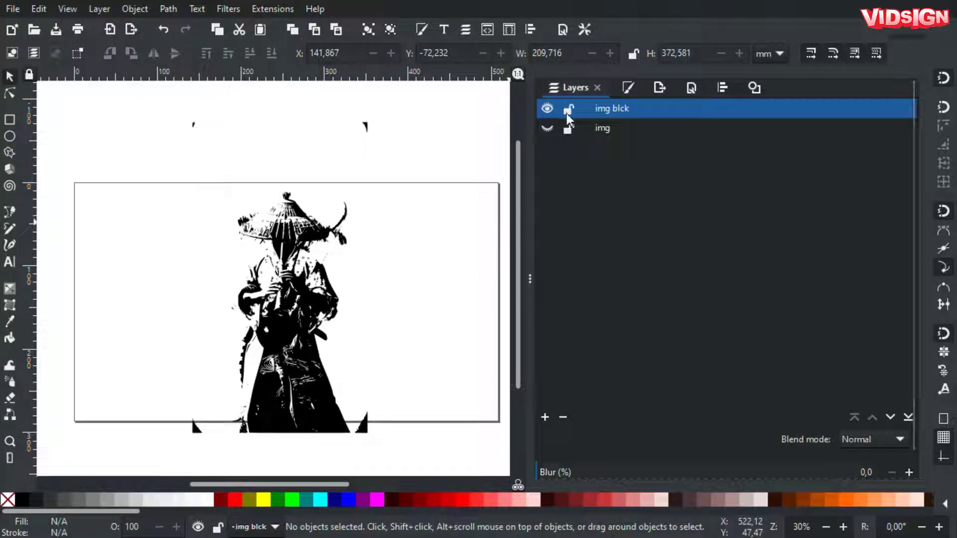
- With the Node tool, delete the stray nodes at the silhouette's top corners
double_click(315, 412)
left_click(357, 380)
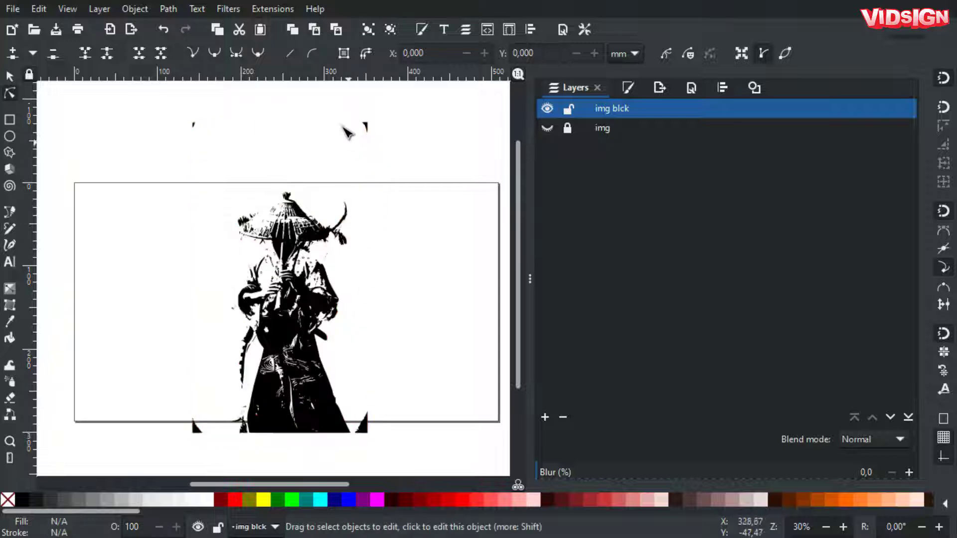
left_click(366, 127)
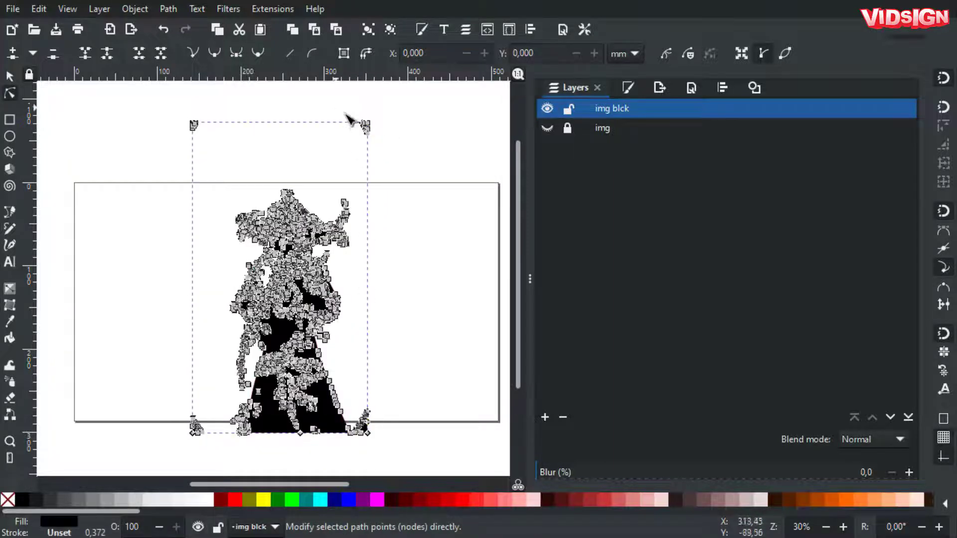
left_click_drag(350, 120, 375, 137)
key("Delete")
left_click_drag(207, 145, 183, 115)
key("Delete")
- Delete the stray lower-left and lower-right corner nodes and return to the Selector
left_click_drag(150, 387, 204, 445)
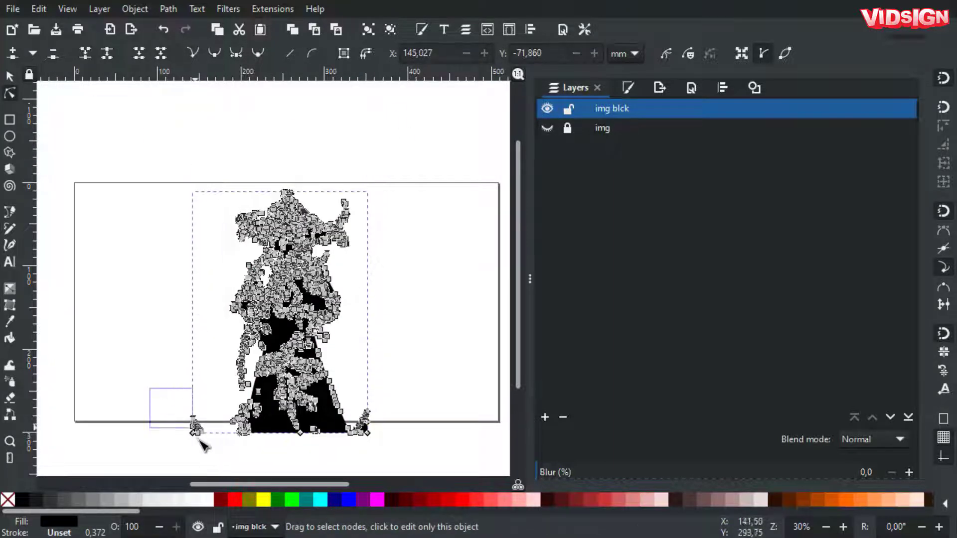
key("Delete")
left_click_drag(394, 389, 356, 441)
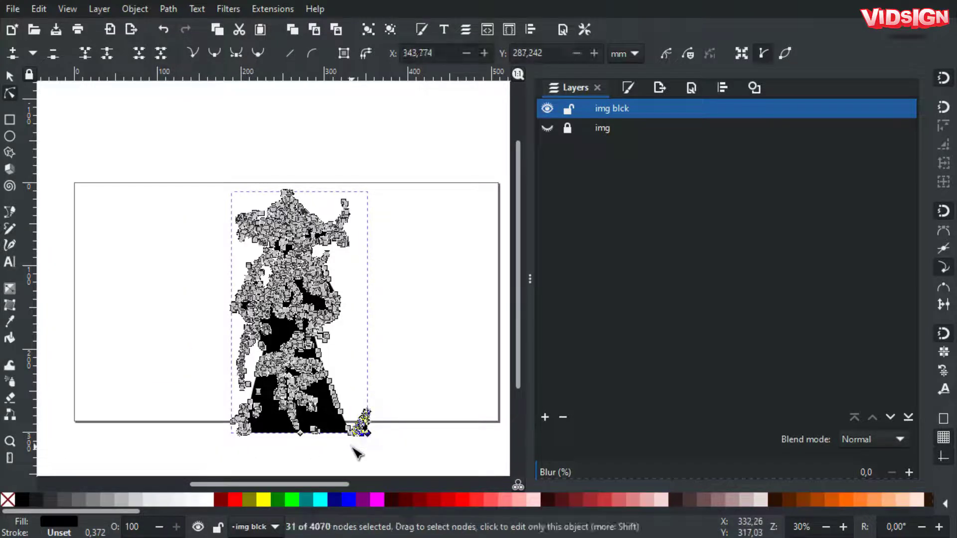
key("Delete")
key("space")
- Deselect the silhouette and zoom in on the figure
left_click(387, 378)
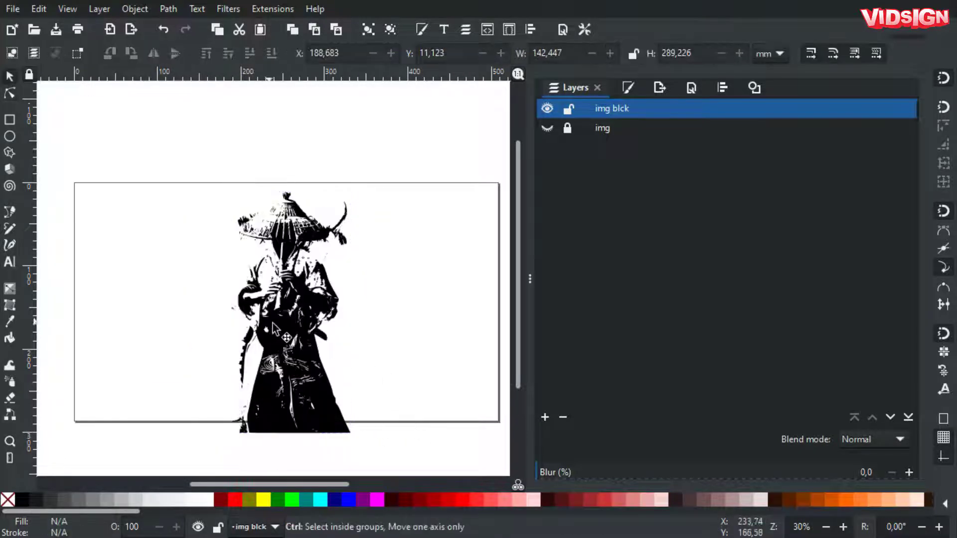
scroll(268, 333, "up", 2, "ctrl")
scroll(299, 284, "up", 1, "ctrl")
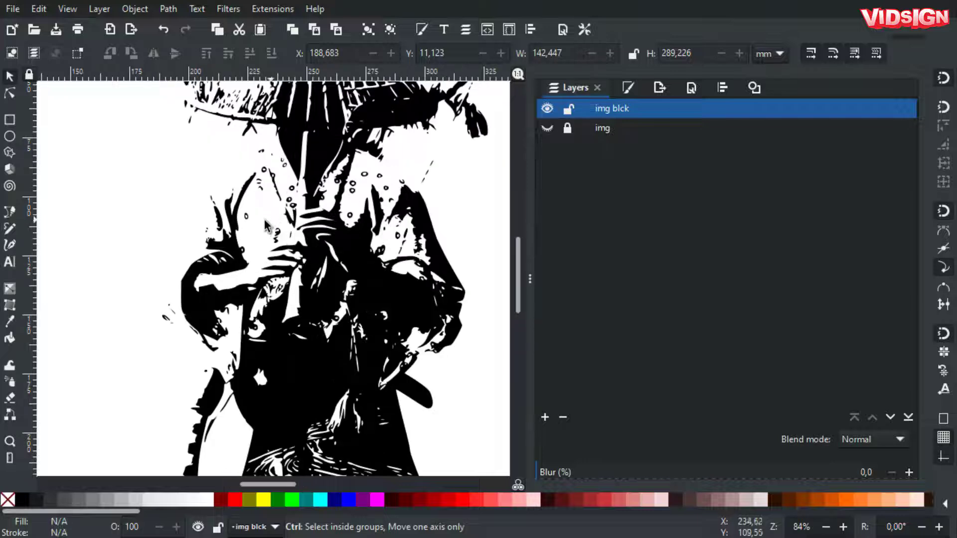
scroll(289, 287, "up", 1, "ctrl")
scroll(285, 288, "down", 2, "ctrl")
scroll(284, 272, "up", 1, "ctrl")
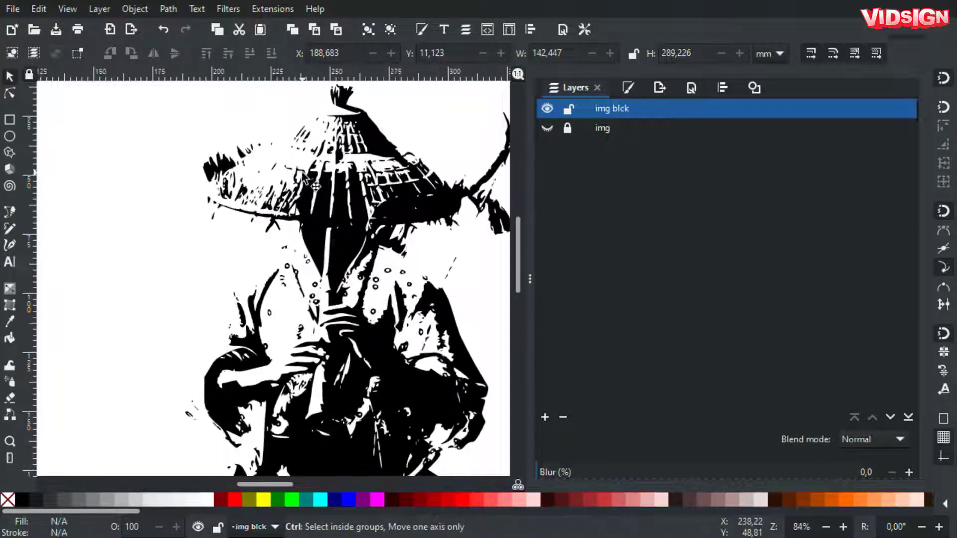
scroll(282, 254, "up", 1, "ctrl")
scroll(259, 234, "down", 2)
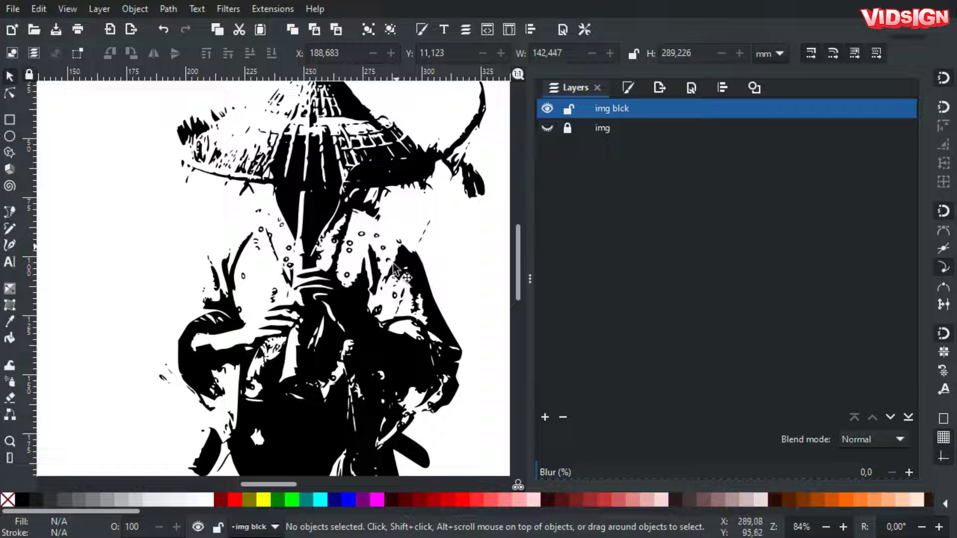
- Switch to the Calligraphy tool and undo a trial stroke on the figure
left_click(10, 245)
scroll(420, 284, "right", 1, "shift")
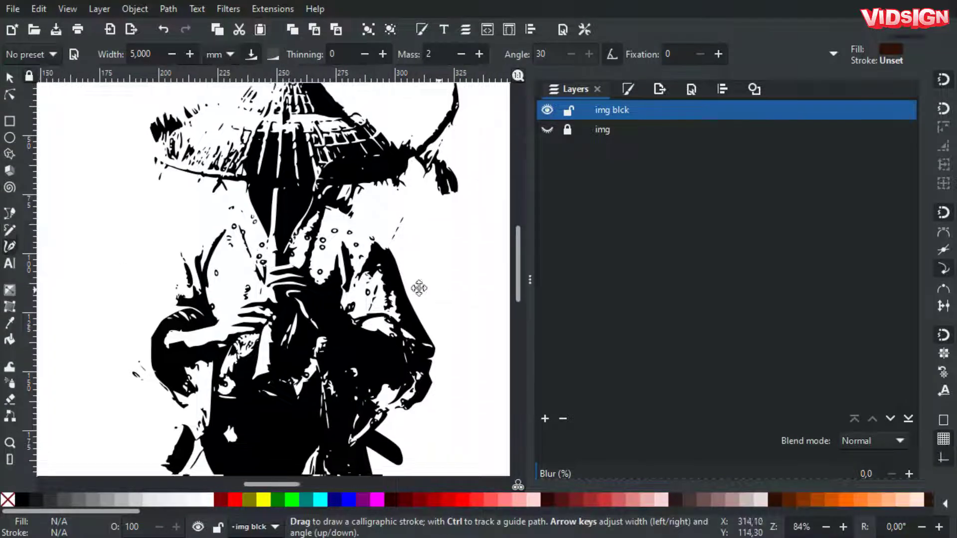
scroll(421, 284, "right", 1, "shift")
mouse_move(386, 291)
left_mouse_down()
mouse_move(338, 227)
mouse_move(383, 284)
left_mouse_up()
key("ctrl+z")
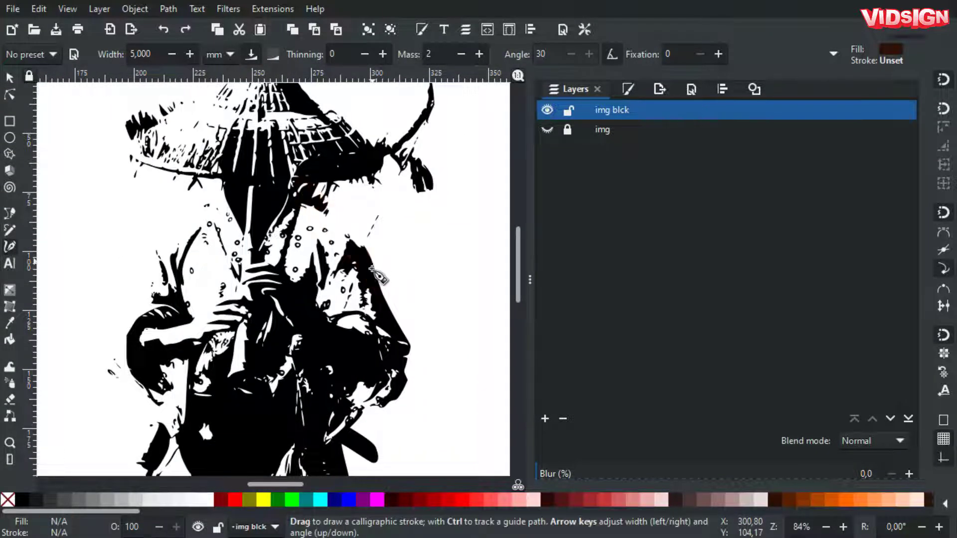
- Set the calligraphy colour to black and lower the pen width to 0.001
left_click(22, 500)
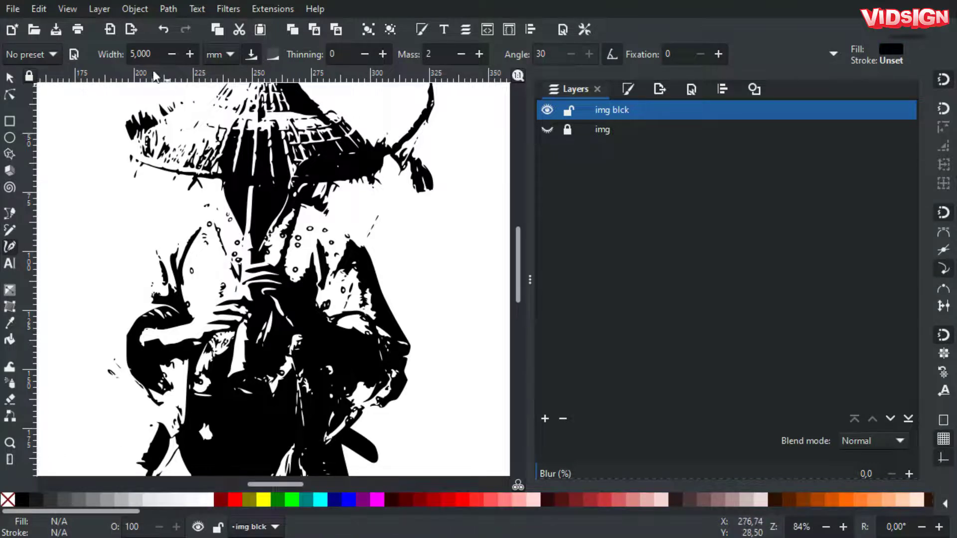
left_click(171, 53)
left_click(171, 54)
left_click(171, 54)
left_click(171, 54)
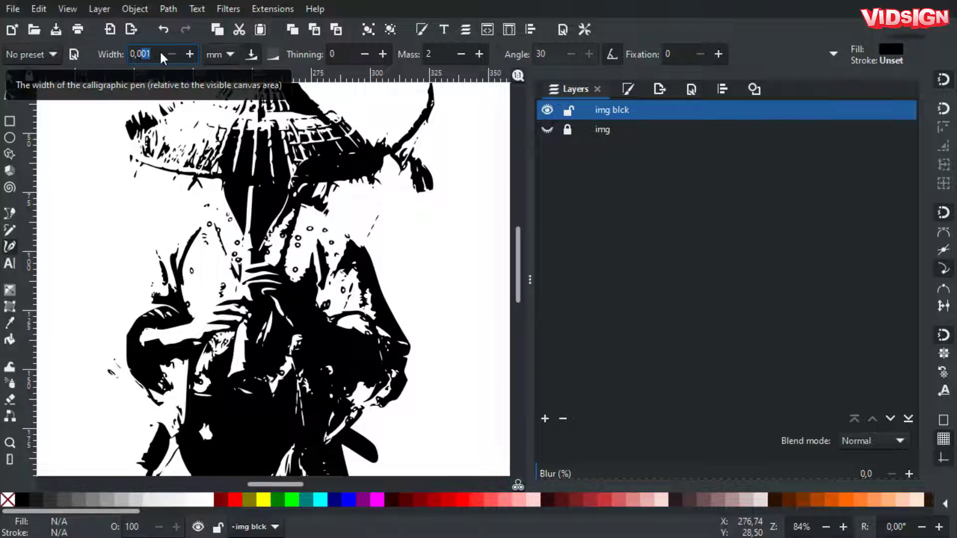
- Set the pen width to 0.050 and draw looping strokes along the figure's right edge
type("0,05")
key("Return")
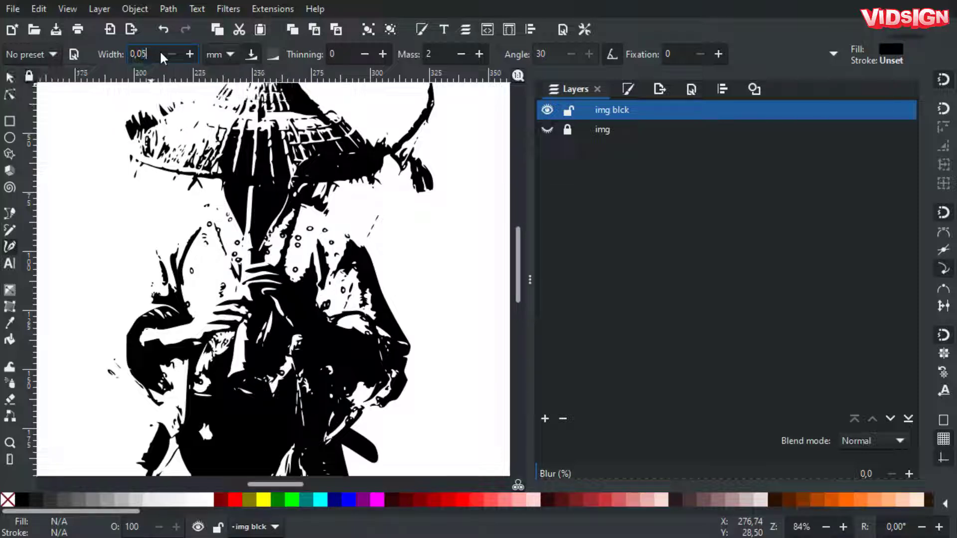
left_click_drag(333, 213, 367, 320)
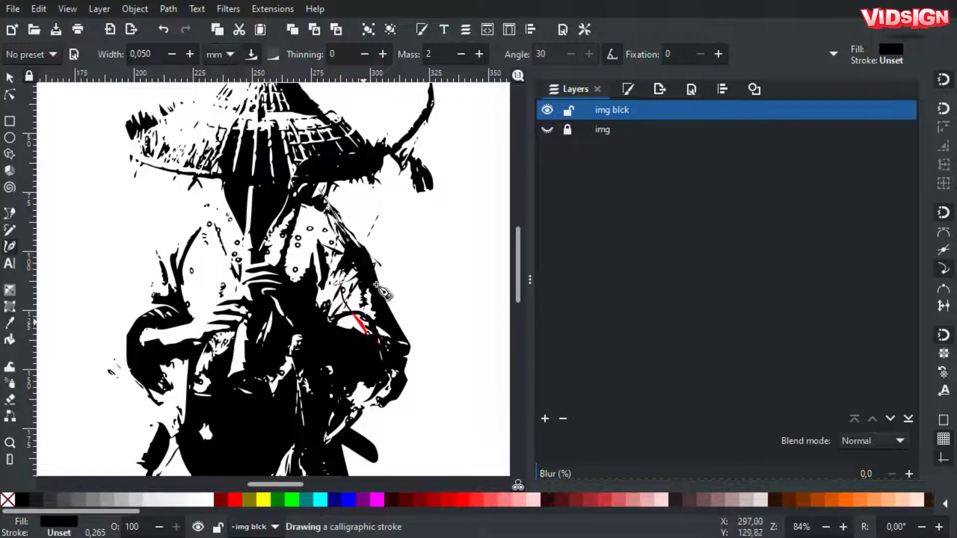
mouse_move(378, 281)
left_mouse_down()
mouse_move(406, 341)
mouse_move(371, 229)
left_mouse_up()
left_click_drag(371, 262, 399, 308)
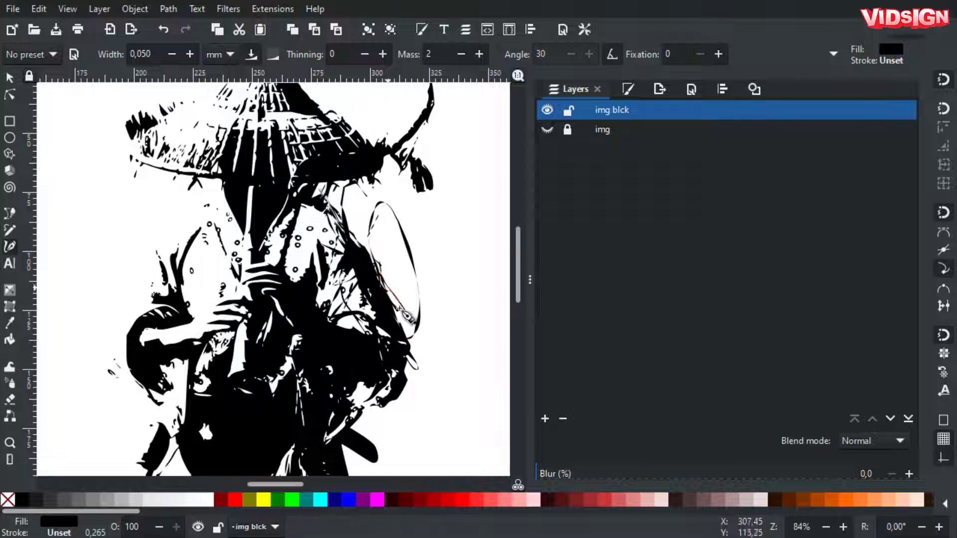
left_click_drag(412, 356, 421, 385)
scroll(399, 348, "down", 5)
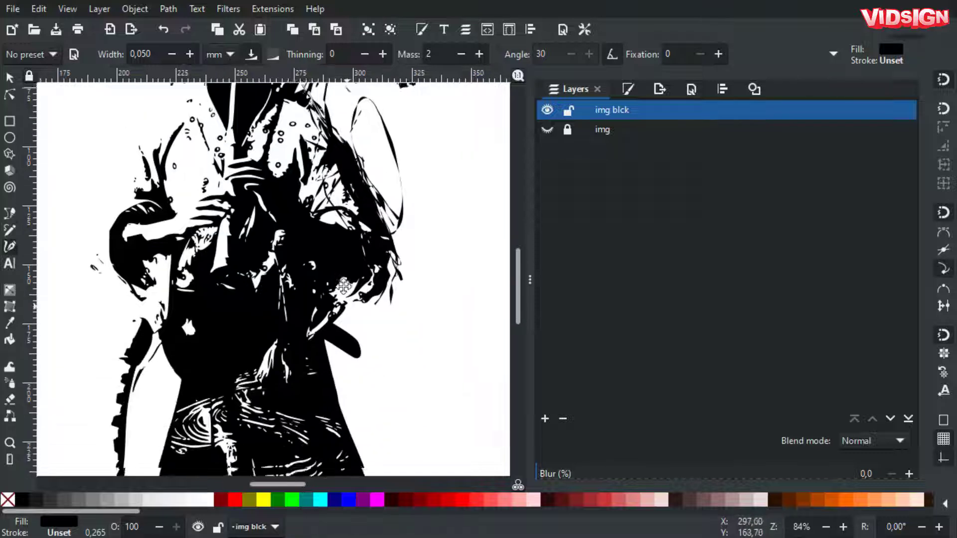
left_click_drag(408, 298, 352, 301)
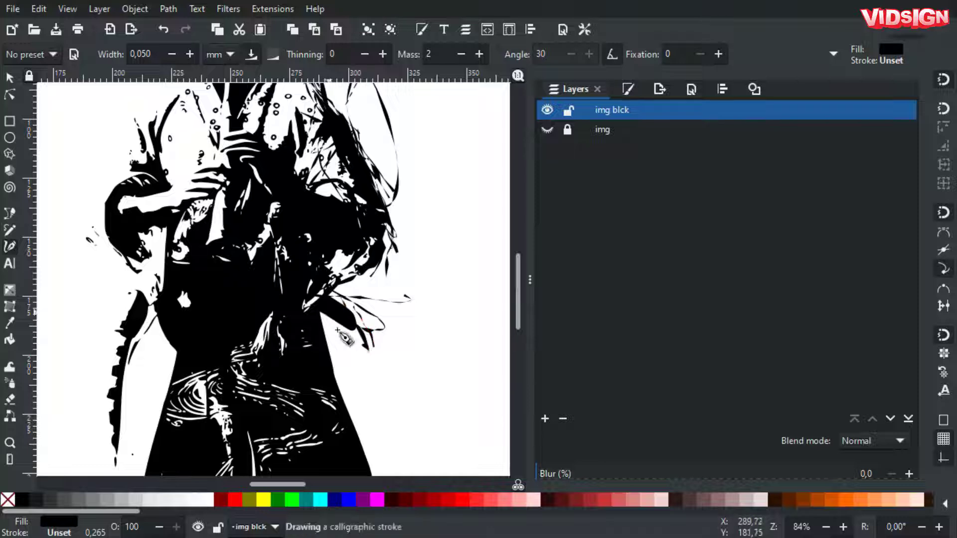
- Show the photo layer and add strokes on the lower robe and left sleeve
mouse_move(241, 277)
left_mouse_down()
mouse_move(375, 366)
mouse_move(382, 399)
left_mouse_up()
mouse_move(369, 179)
left_mouse_down()
mouse_move(375, 186)
mouse_move(314, 416)
left_mouse_up()
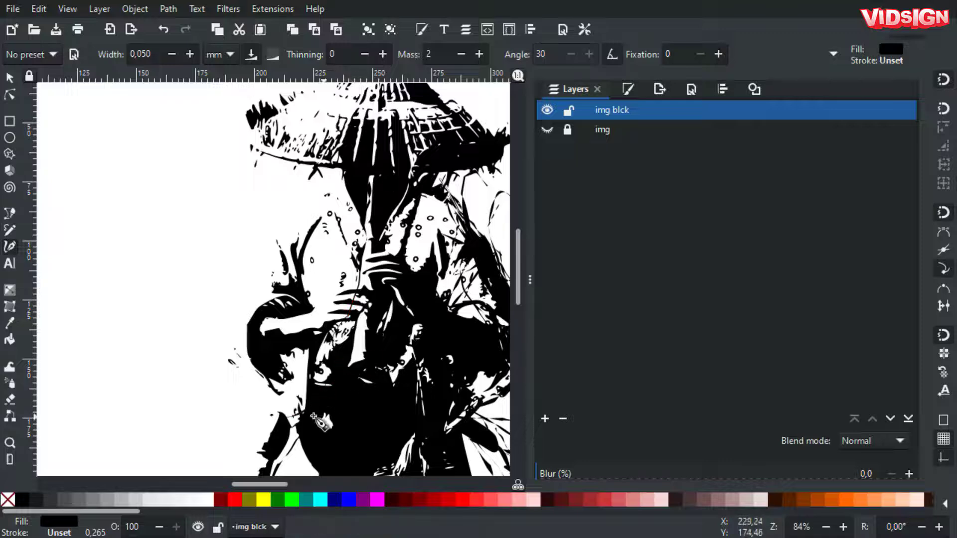
left_click_drag(259, 363, 292, 264)
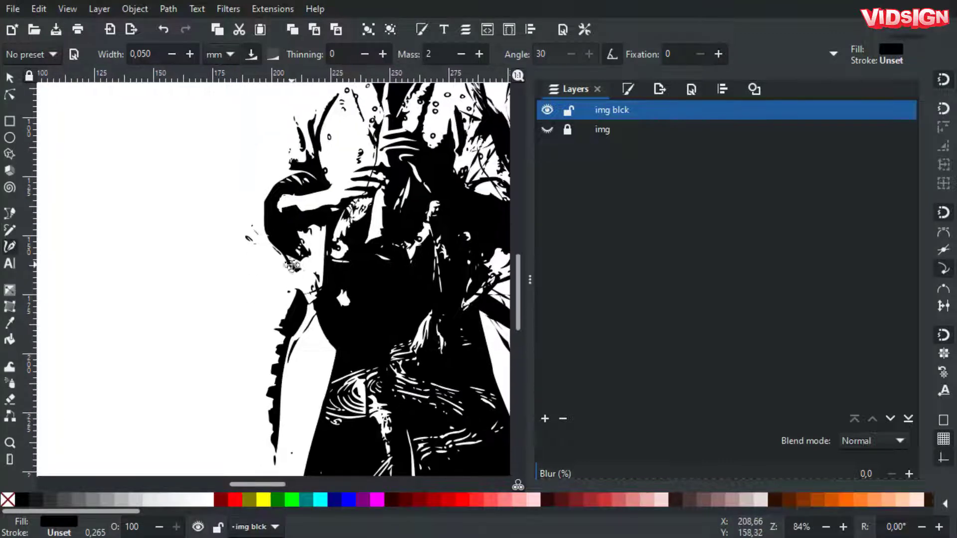
left_click(546, 129)
mouse_move(269, 136)
left_mouse_down()
mouse_move(229, 204)
mouse_move(234, 241)
mouse_move(286, 270)
left_mouse_up()
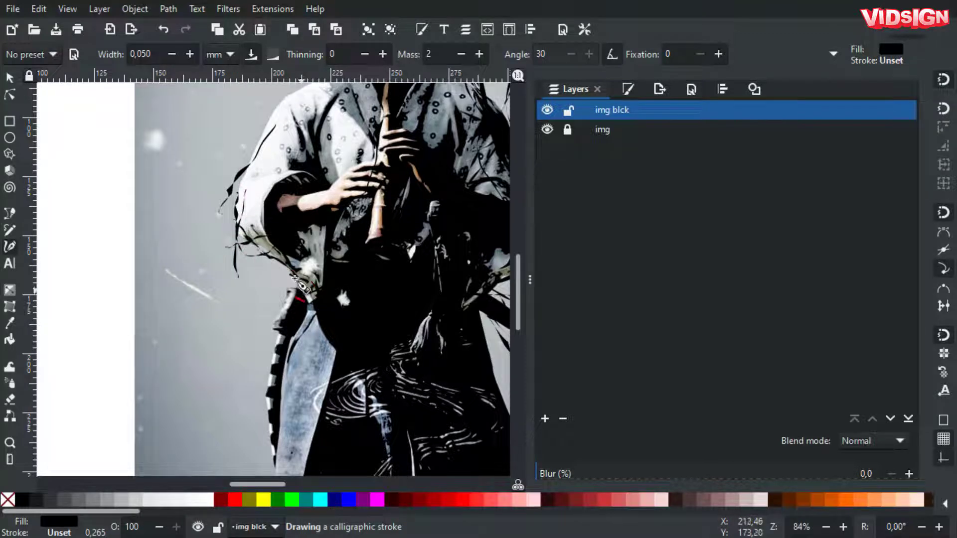
scroll(295, 278, "up", 5)
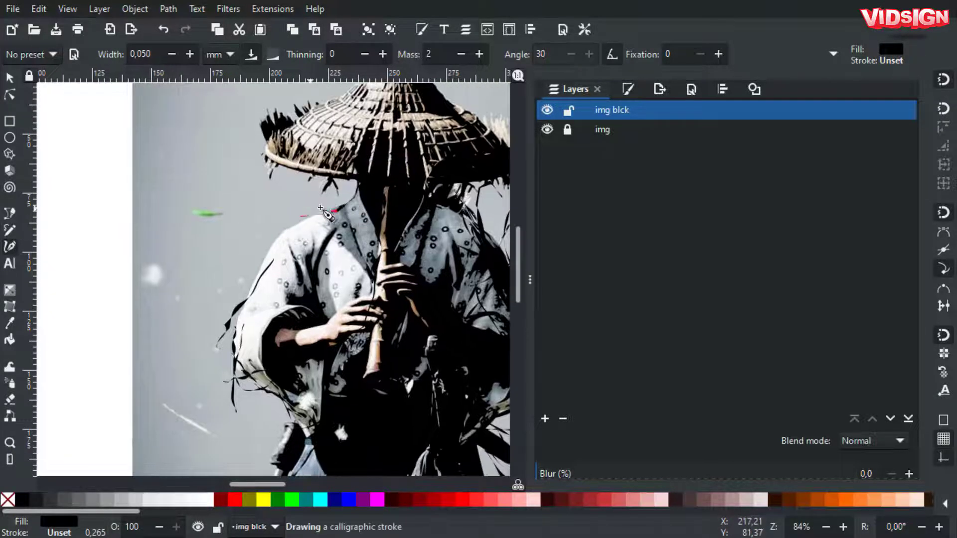
mouse_move(282, 245)
left_mouse_down()
mouse_move(232, 334)
mouse_move(241, 366)
mouse_move(228, 348)
left_mouse_up()
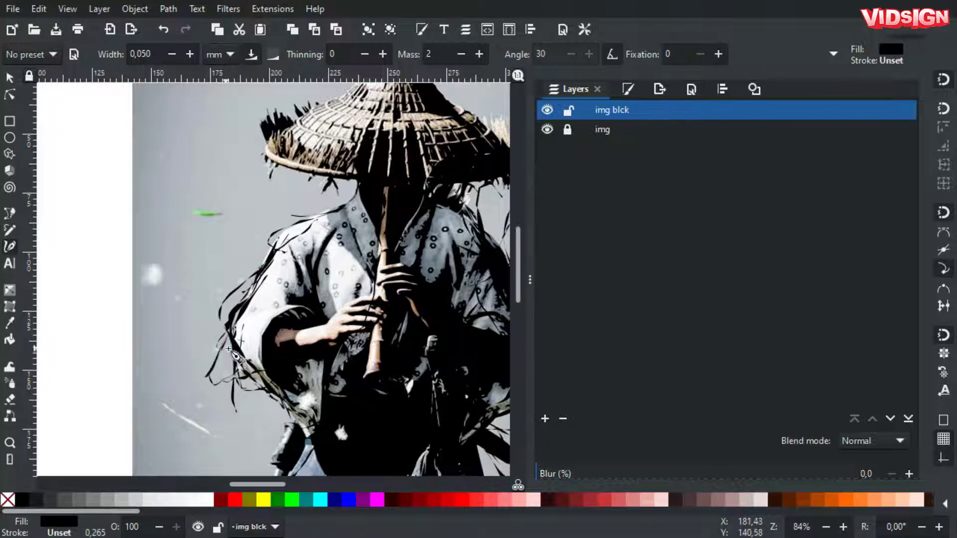
- Add thin strokes down the sleeve and along the robe collar
left_click_drag(315, 262, 324, 289)
left_click_drag(328, 249, 337, 299)
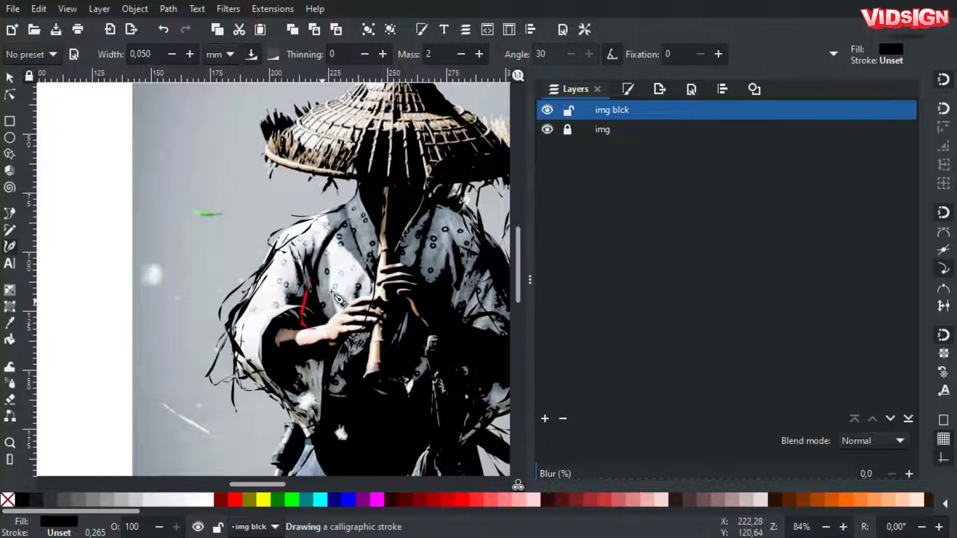
left_click_drag(345, 217, 378, 279)
left_click_drag(357, 189, 371, 218)
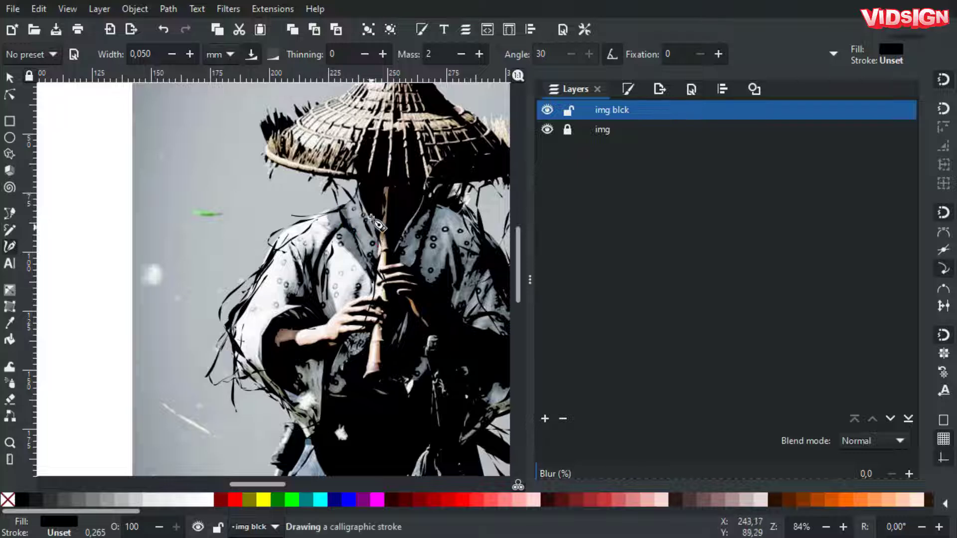
scroll(347, 200, "up", 5)
scroll(292, 176, "right", 4)
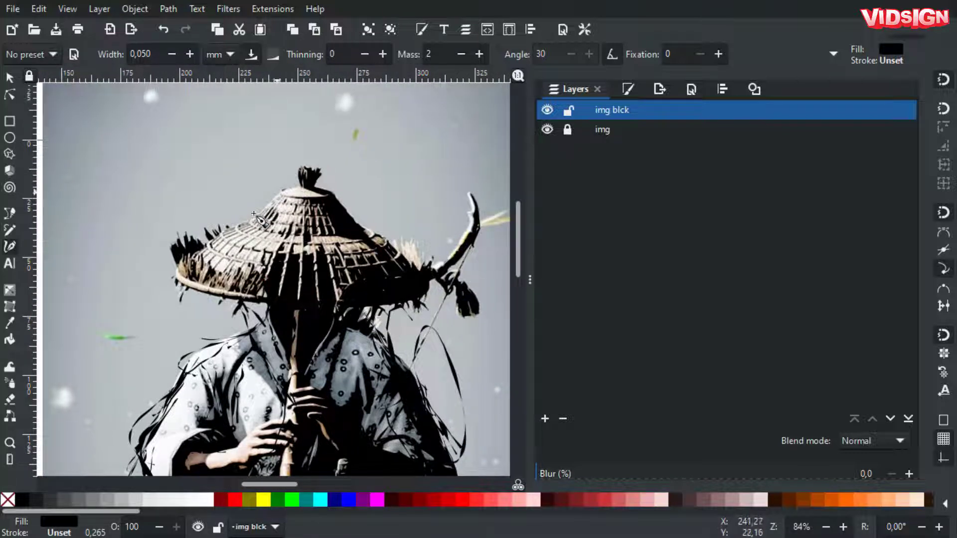
- Draw sweeping strokes across the hat top, peak, brim and right side
mouse_move(253, 213)
left_mouse_down()
mouse_move(227, 234)
mouse_move(282, 214)
mouse_move(299, 190)
mouse_move(384, 185)
left_mouse_up()
mouse_move(301, 189)
left_mouse_down()
mouse_move(279, 204)
mouse_move(303, 197)
mouse_move(313, 211)
mouse_move(264, 247)
mouse_move(229, 250)
mouse_move(210, 294)
mouse_move(132, 266)
left_mouse_up()
mouse_move(187, 284)
left_mouse_down()
mouse_move(269, 299)
mouse_move(409, 293)
mouse_move(488, 237)
left_mouse_up()
mouse_move(453, 152)
left_mouse_down()
mouse_move(471, 219)
mouse_move(416, 261)
mouse_move(478, 338)
left_mouse_up()
left_click_drag(426, 298, 400, 317)
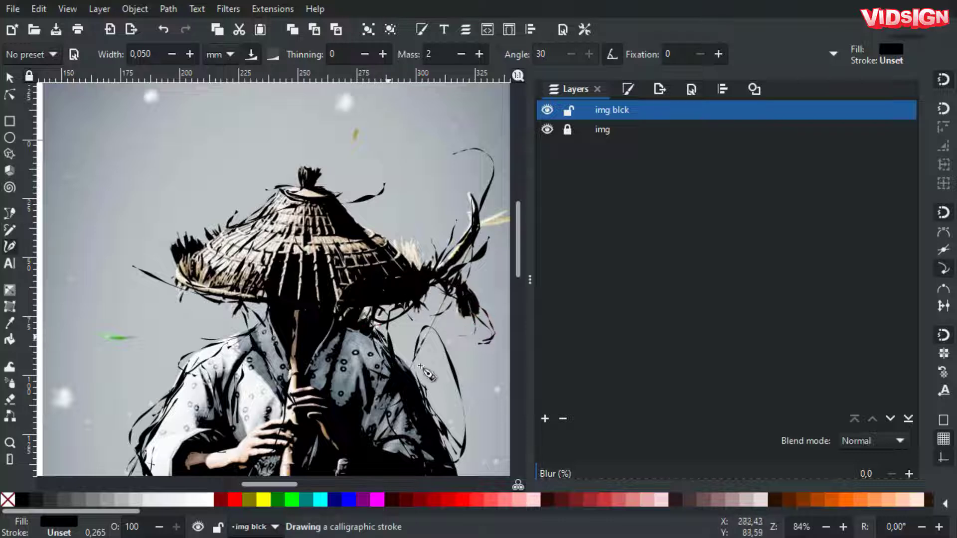
- Hide the photo layer and add long sweeping strokes along the figure's left edge
left_click(547, 130)
scroll(319, 237, "down", 5)
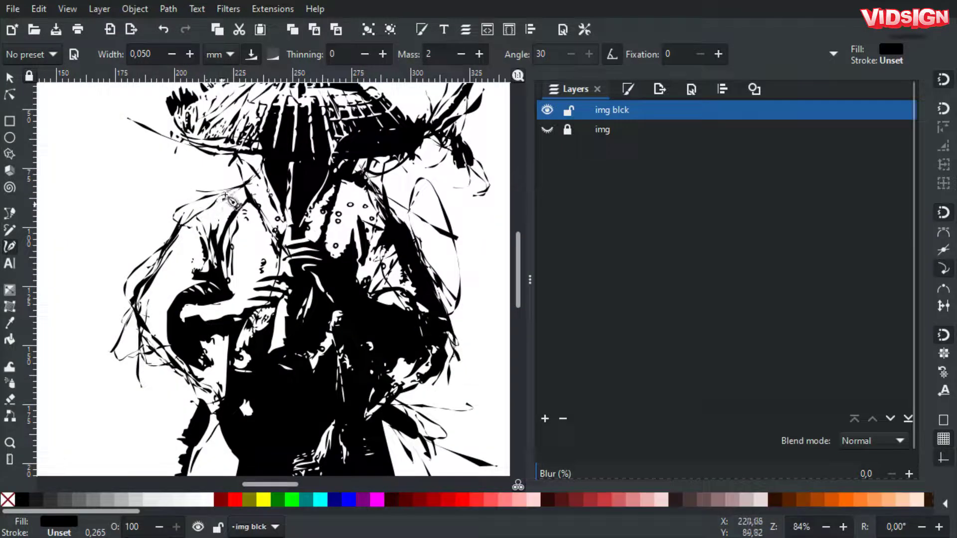
mouse_move(225, 194)
left_mouse_down()
mouse_move(117, 232)
mouse_move(224, 183)
left_mouse_up()
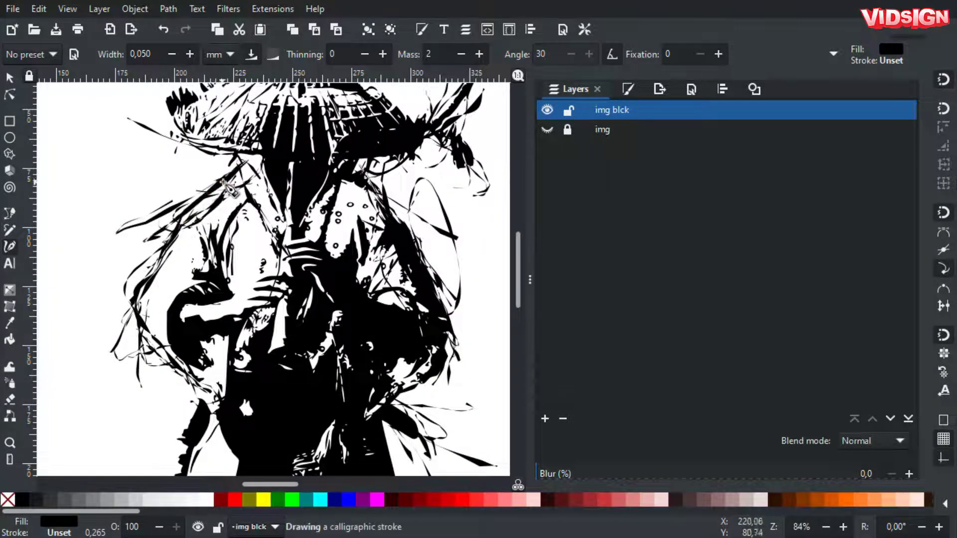
mouse_move(179, 244)
left_mouse_down()
mouse_move(131, 299)
mouse_move(113, 359)
mouse_move(214, 399)
left_mouse_up()
scroll(193, 427, "down", 5)
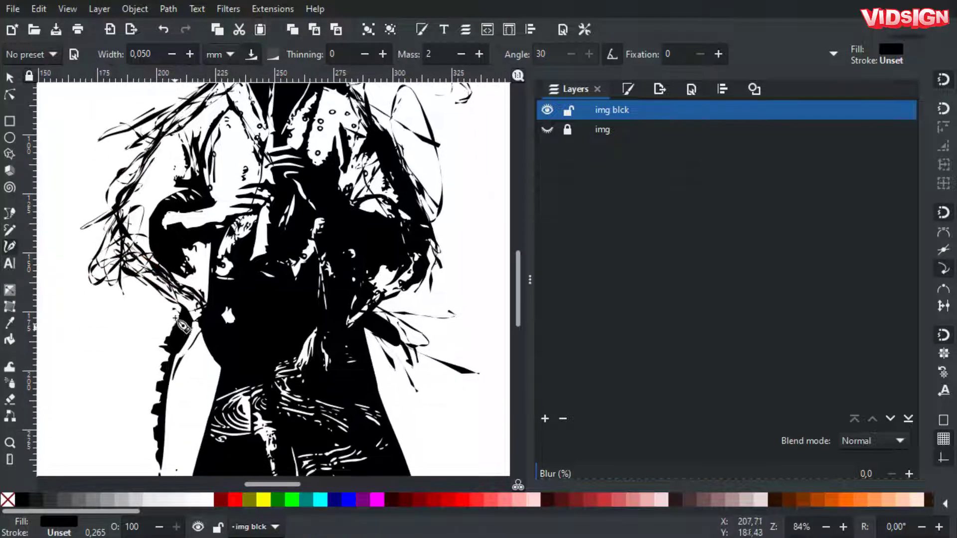
mouse_move(117, 291)
left_mouse_down()
mouse_move(180, 313)
mouse_move(125, 331)
left_mouse_up()
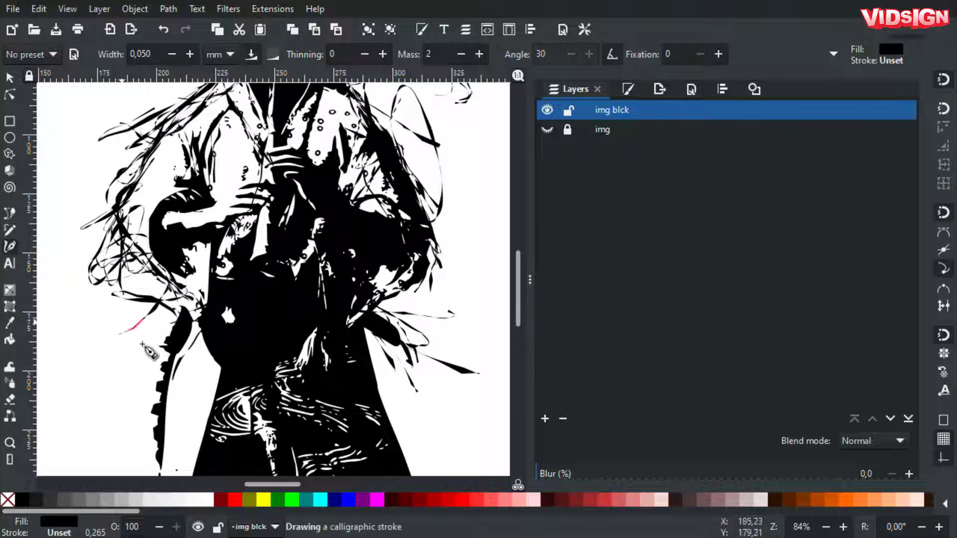
scroll(150, 324, "down", 6)
scroll(149, 324, "left", 2)
- Show the photo again and redraw looping strokes along the robe's left edge
left_click(548, 129)
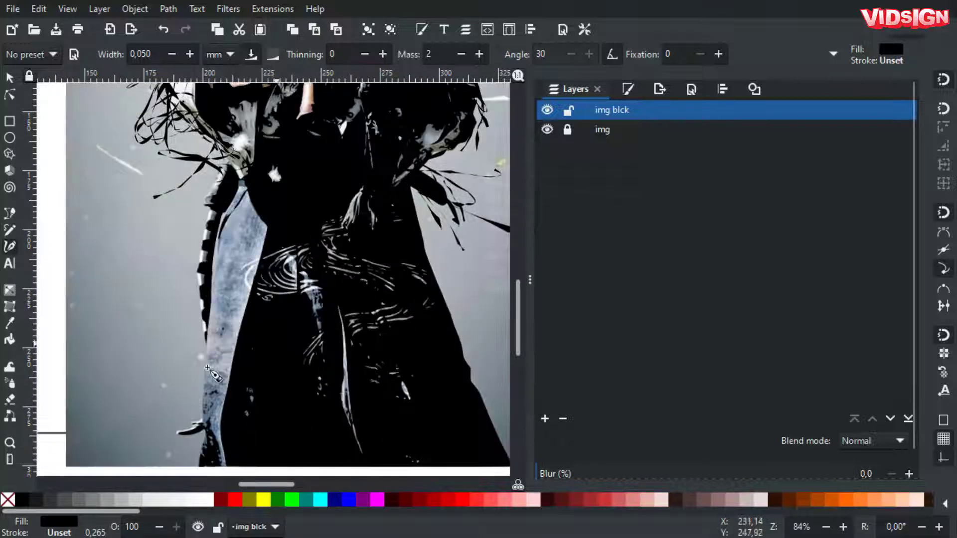
scroll(259, 164, "down", 3)
scroll(258, 165, "left", 1)
mouse_move(246, 144)
left_mouse_down()
mouse_move(224, 269)
mouse_move(239, 159)
mouse_move(219, 214)
mouse_move(229, 299)
left_mouse_up()
key("ctrl+z")
key("ctrl+z")
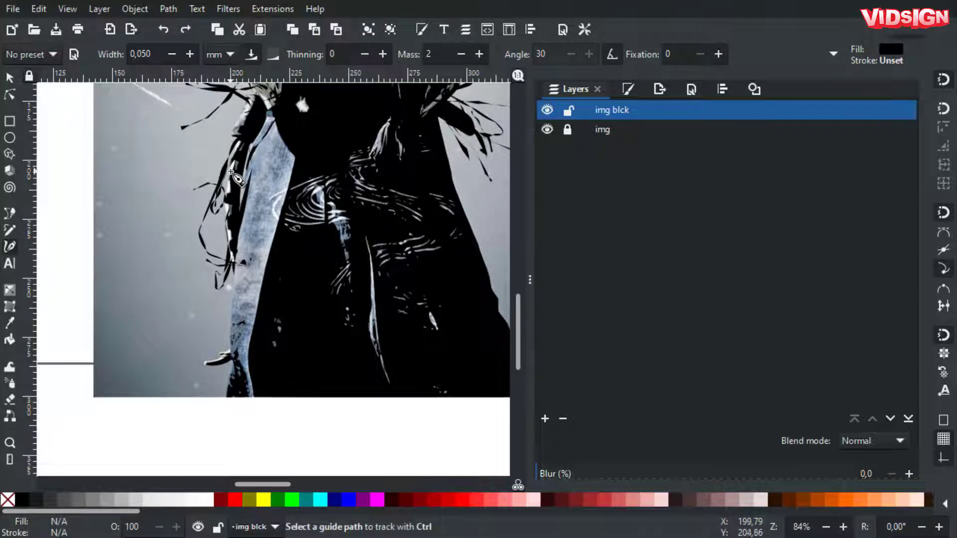
mouse_move(229, 209)
left_mouse_down()
mouse_move(169, 262)
mouse_move(236, 311)
mouse_move(224, 273)
left_mouse_up()
left_click_drag(229, 334, 239, 373)
- Add dark strokes across the pale blue strip and down the robe's left side
left_click_drag(284, 189, 244, 247)
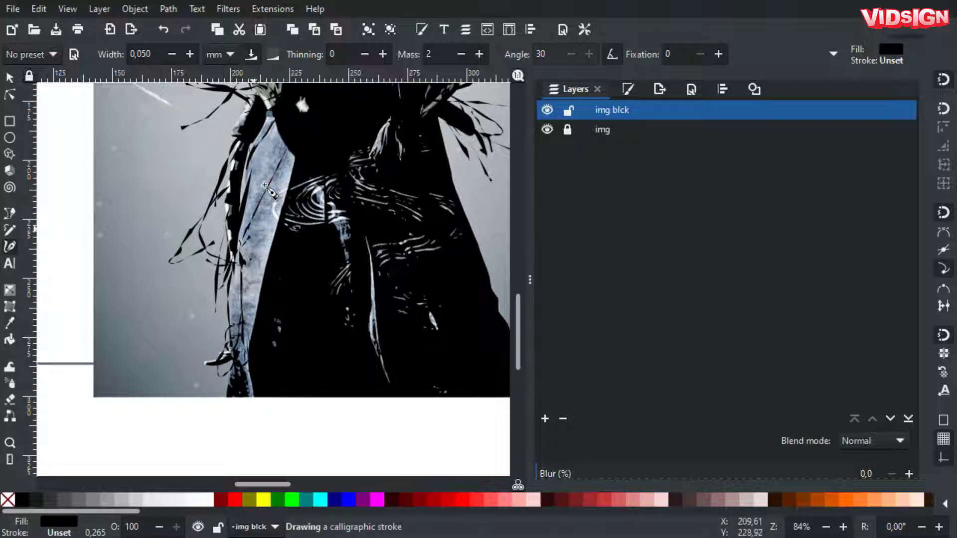
left_click_drag(279, 172, 252, 241)
left_click_drag(287, 199, 265, 216)
left_click_drag(277, 145, 244, 316)
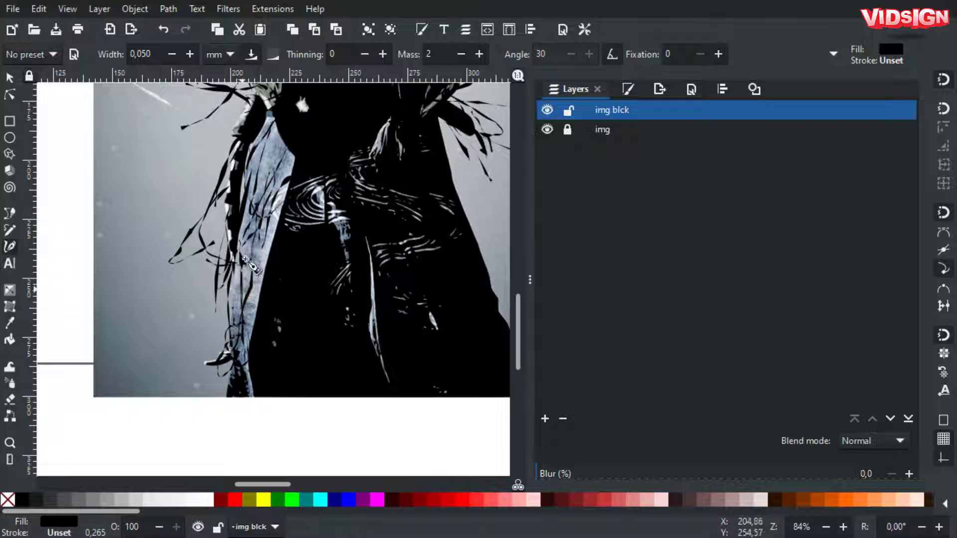
left_click_drag(214, 349, 189, 382)
mouse_move(239, 307)
left_mouse_down()
mouse_move(175, 366)
mouse_move(249, 390)
mouse_move(272, 331)
left_mouse_up()
- Add several strokes along the figure's lower right edge
scroll(245, 373, "up", 5)
scroll(244, 369, "right", 5)
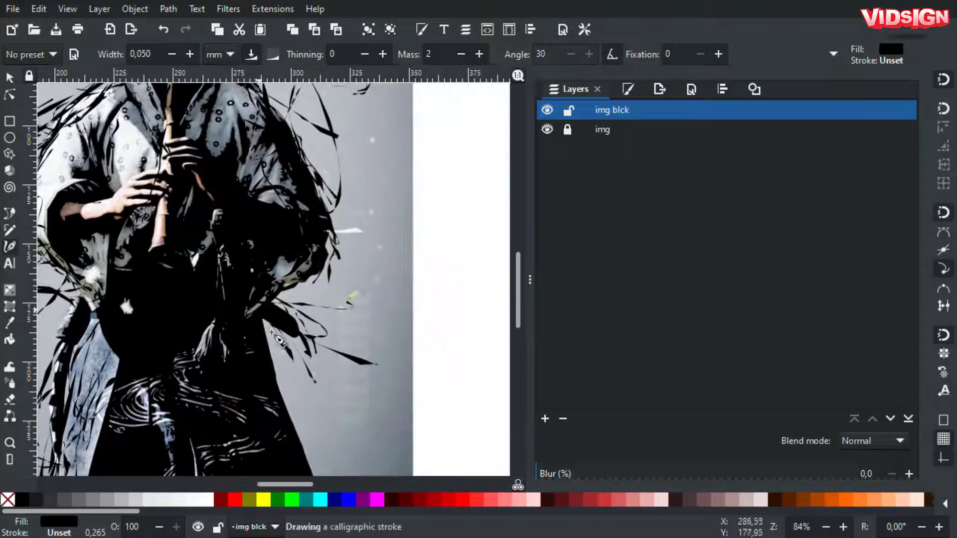
left_click_drag(299, 433, 269, 344)
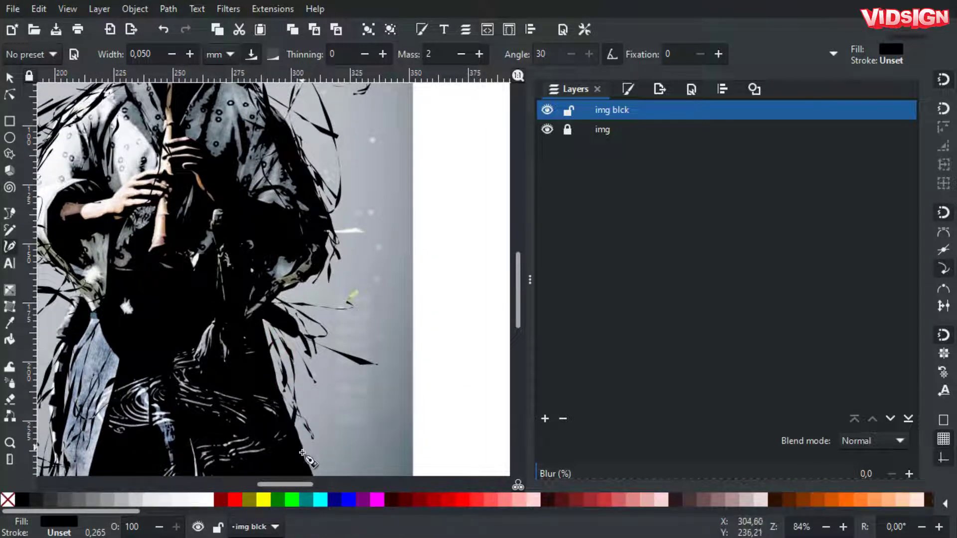
scroll(269, 299, "down", 5)
scroll(269, 299, "right", 2)
left_click_drag(265, 283, 329, 350)
left_click_drag(284, 316, 330, 412)
left_click_drag(294, 344, 315, 389)
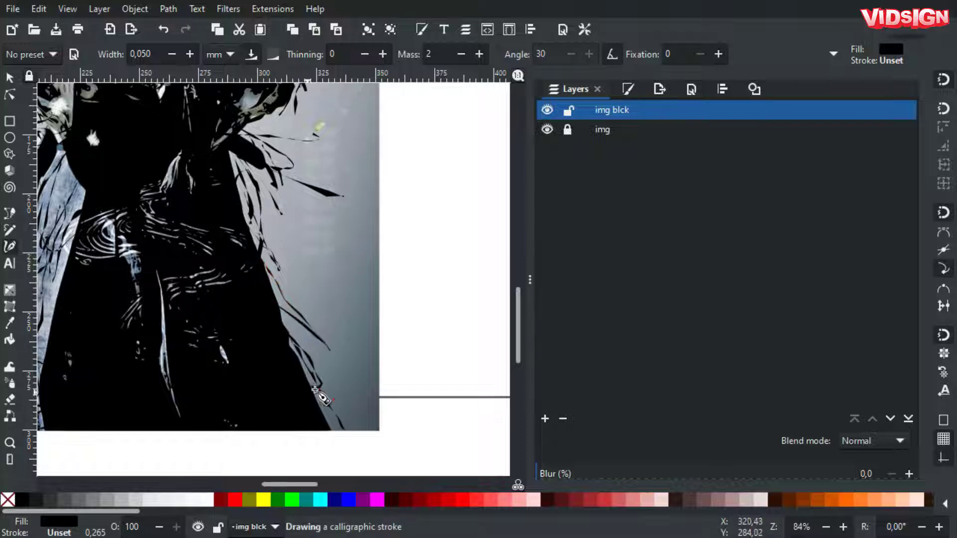
left_click_drag(271, 274, 324, 378)
- Add more dark strokes across the robe
scroll(386, 362, "up", 5)
scroll(386, 363, "left", 3)
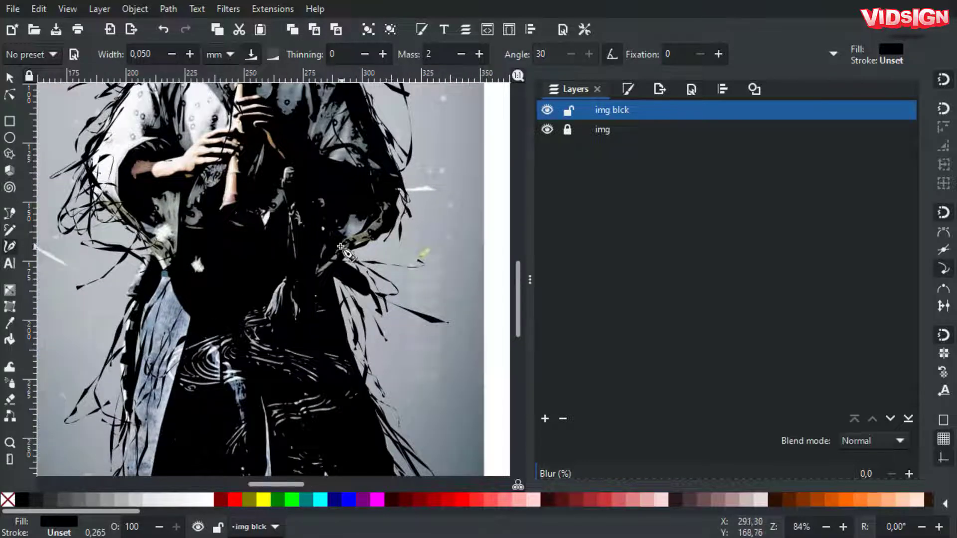
scroll(341, 246, "up", 5)
scroll(340, 246, "left", 4)
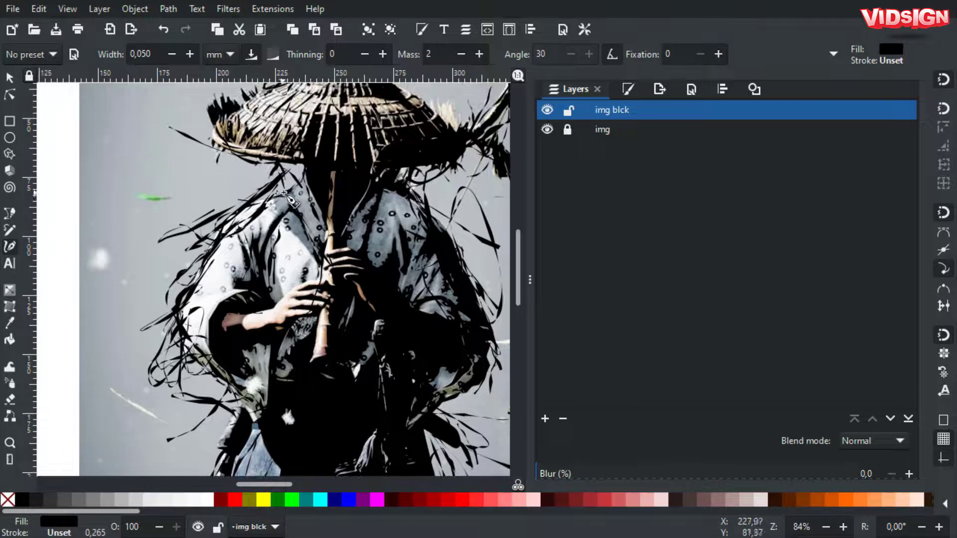
left_click_drag(284, 193, 258, 239)
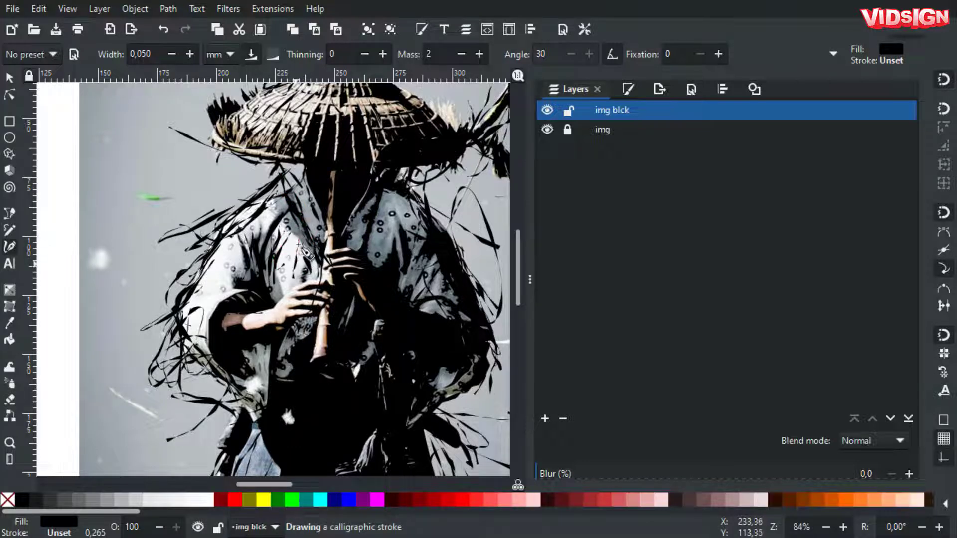
mouse_move(379, 249)
left_mouse_down()
mouse_move(381, 225)
mouse_move(419, 279)
mouse_move(478, 274)
left_mouse_up()
left_click_drag(388, 224, 412, 224)
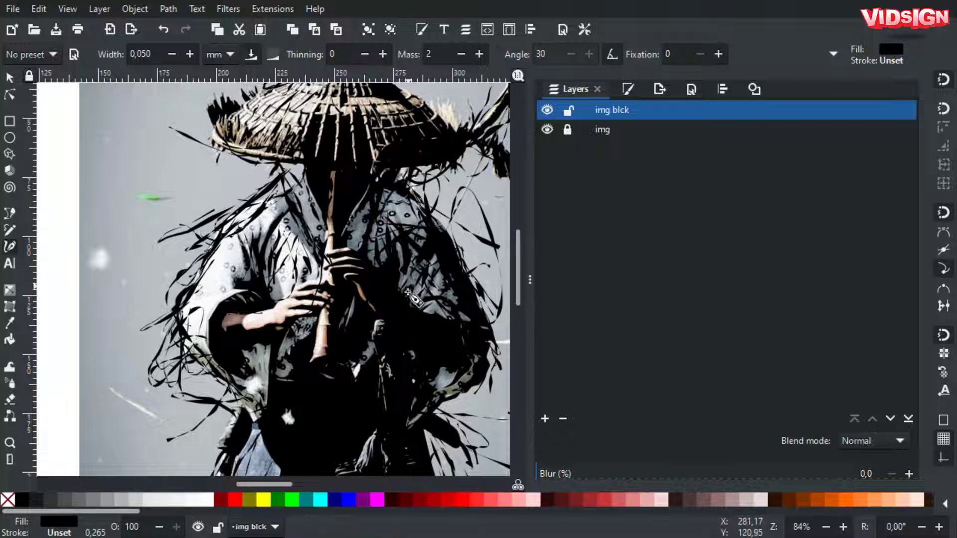
- Add strokes over the left robe and shoulder and beside the hat brim
scroll(309, 288, "up", 4)
left_click_drag(309, 275, 247, 366)
left_click_drag(269, 317, 223, 376)
mouse_move(249, 329)
left_mouse_down()
mouse_move(219, 389)
mouse_move(284, 383)
mouse_move(229, 386)
left_mouse_up()
left_click_drag(282, 293, 277, 340)
left_click_drag(274, 264, 204, 318)
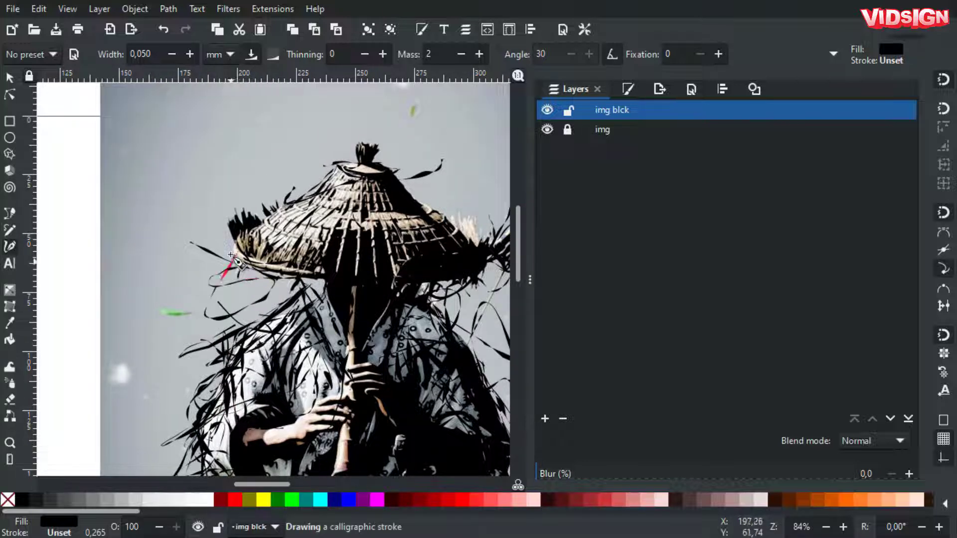
left_click_drag(258, 245, 214, 284)
- Draw strokes across the top-left and right of the hat, then review the drawing
scroll(269, 319, "up", 3)
left_click_drag(334, 260, 284, 297)
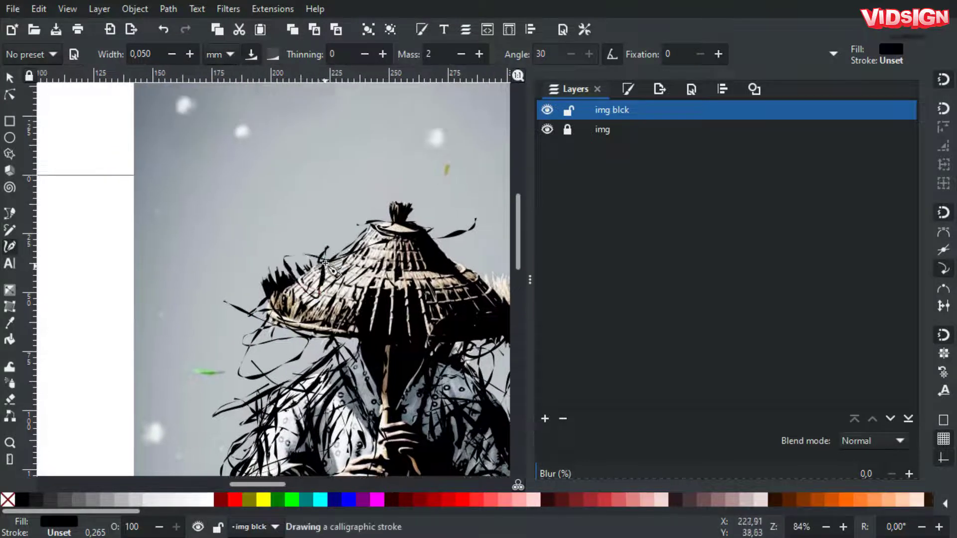
left_click_drag(349, 232, 324, 256)
mouse_move(404, 227)
left_mouse_down()
mouse_move(299, 264)
mouse_move(369, 254)
mouse_move(328, 314)
mouse_move(438, 279)
left_mouse_up()
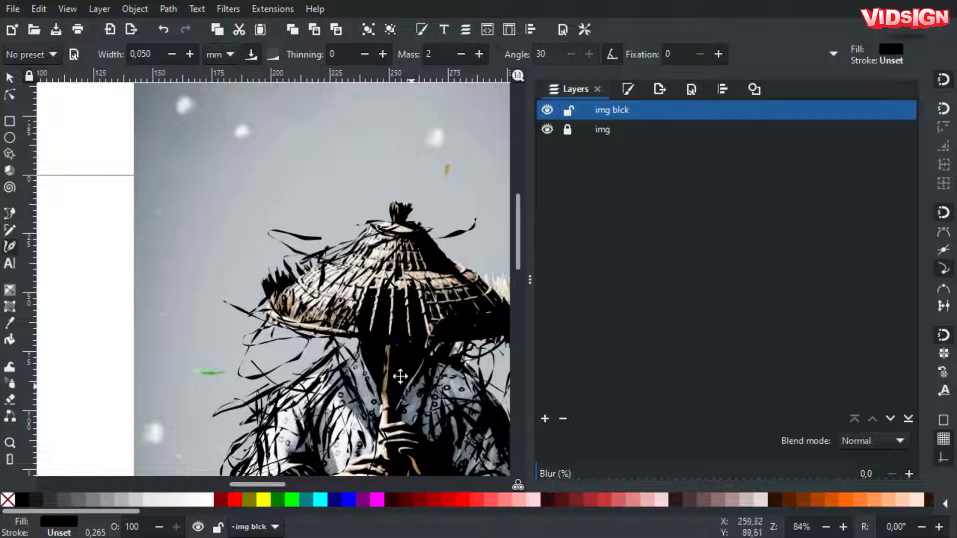
scroll(400, 376, "down", 3)
left_click_drag(349, 273, 294, 309)
scroll(315, 177, "down", 3)
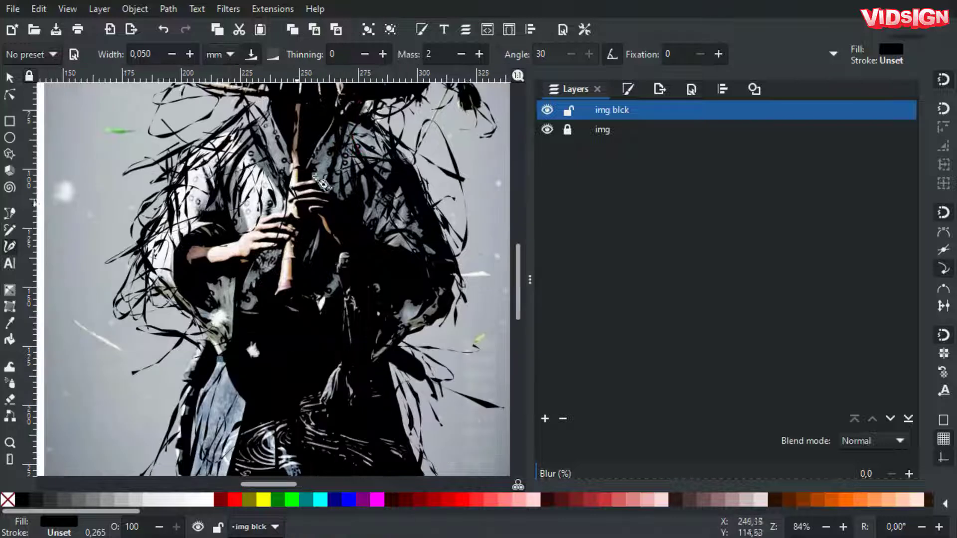
scroll(447, 290, "down", 1, "ctrl")
scroll(458, 264, "down", 1, "ctrl")
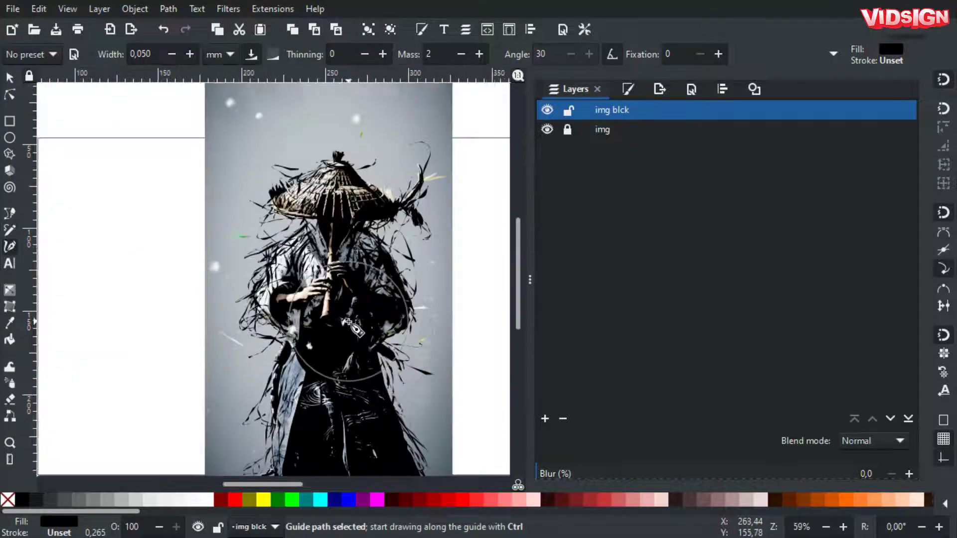
scroll(468, 241, "up", 1, "ctrl")
- Hide the img photo layer so only the black silhouette remains visible
left_click(547, 129)
scroll(359, 367, "down", 2, "ctrl")
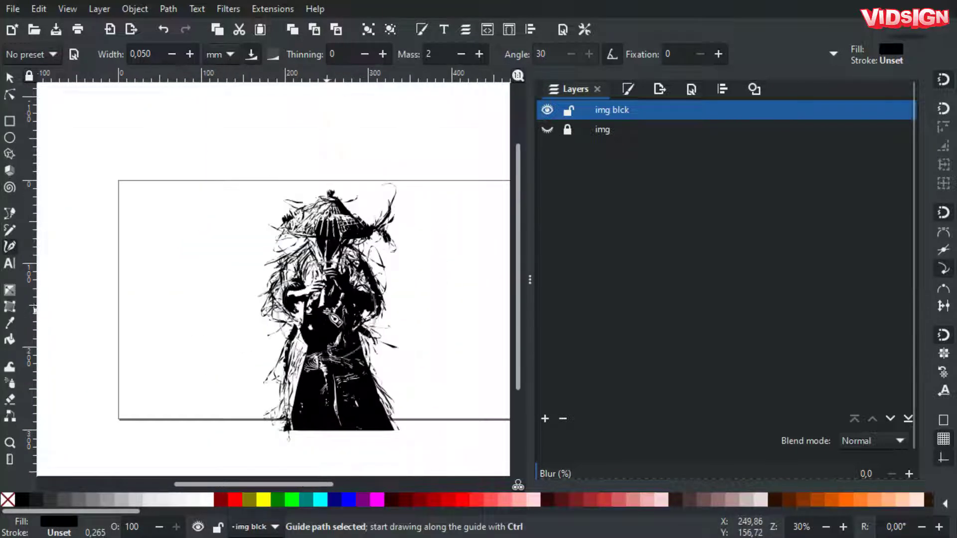
scroll(359, 367, "up", 1, "ctrl")
scroll(358, 367, "down", 2)
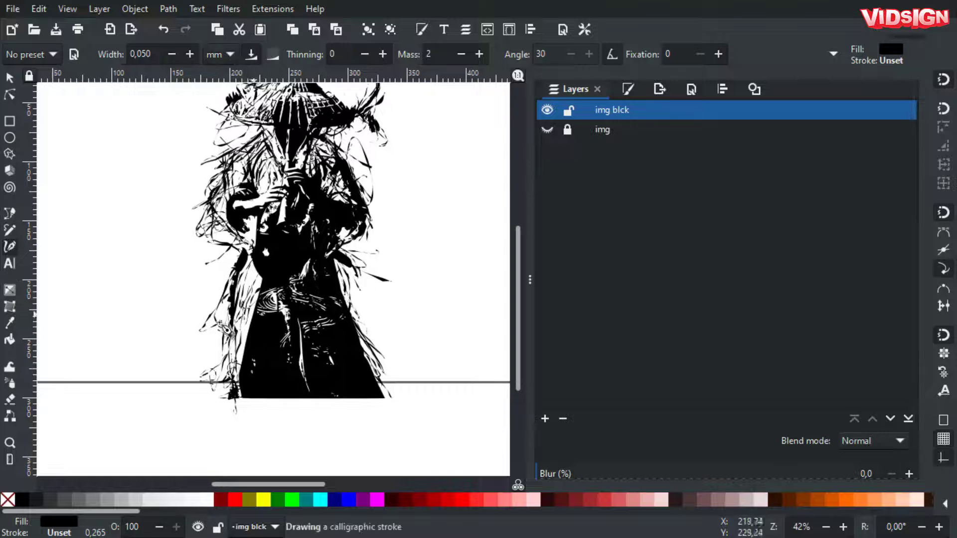
- Draw long looping calligraphic strokes around the lower robe on both sides
mouse_move(238, 329)
left_mouse_down()
mouse_move(203, 310)
mouse_move(201, 290)
left_mouse_up()
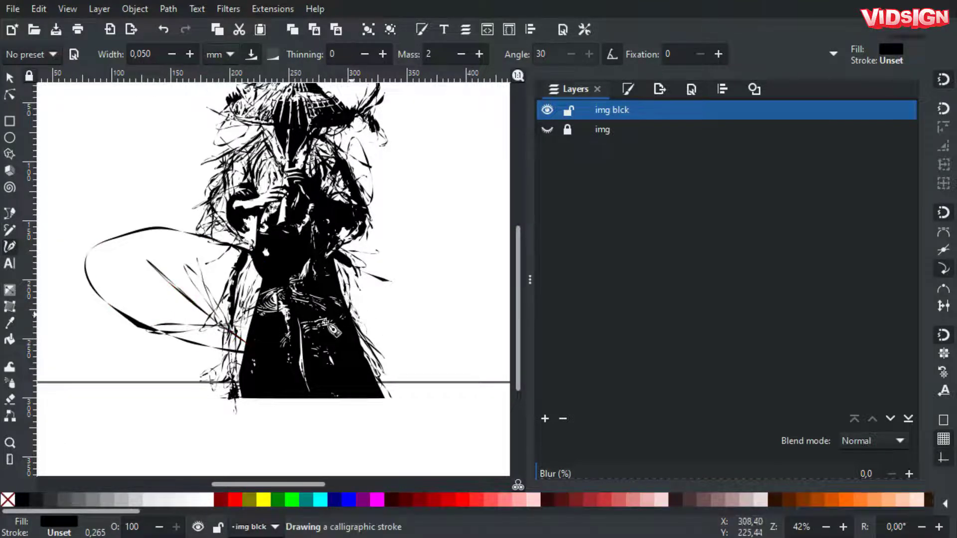
mouse_move(414, 272)
left_mouse_down()
mouse_move(379, 349)
mouse_move(498, 389)
left_mouse_up()
mouse_move(364, 328)
left_mouse_down()
mouse_move(414, 332)
mouse_move(399, 369)
left_mouse_up()
scroll(394, 349, "left", 5)
mouse_move(309, 374)
left_mouse_down()
mouse_move(358, 350)
mouse_move(361, 394)
left_mouse_up()
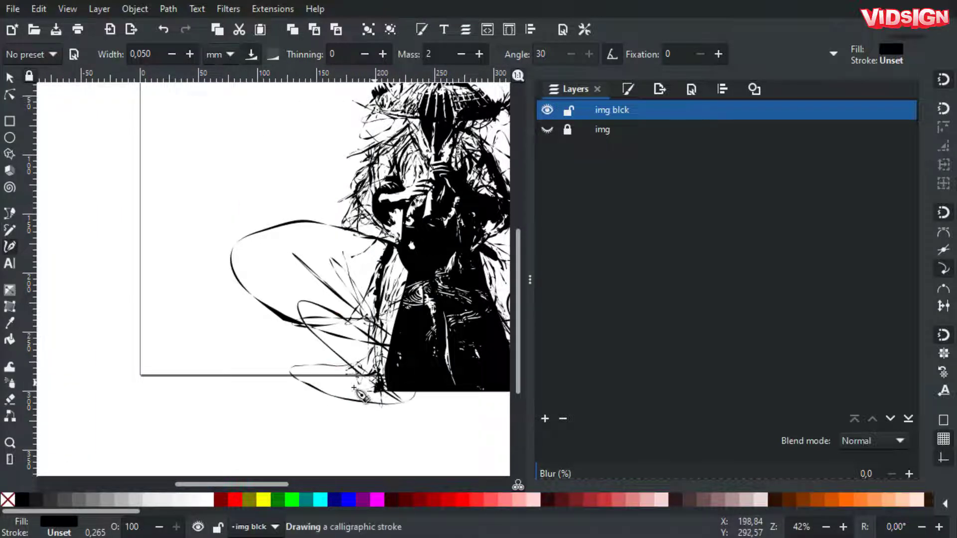
scroll(349, 369, "right", 4)
mouse_move(269, 349)
left_mouse_down()
mouse_move(194, 391)
mouse_move(109, 343)
left_mouse_up()
scroll(299, 383, "up", 3)
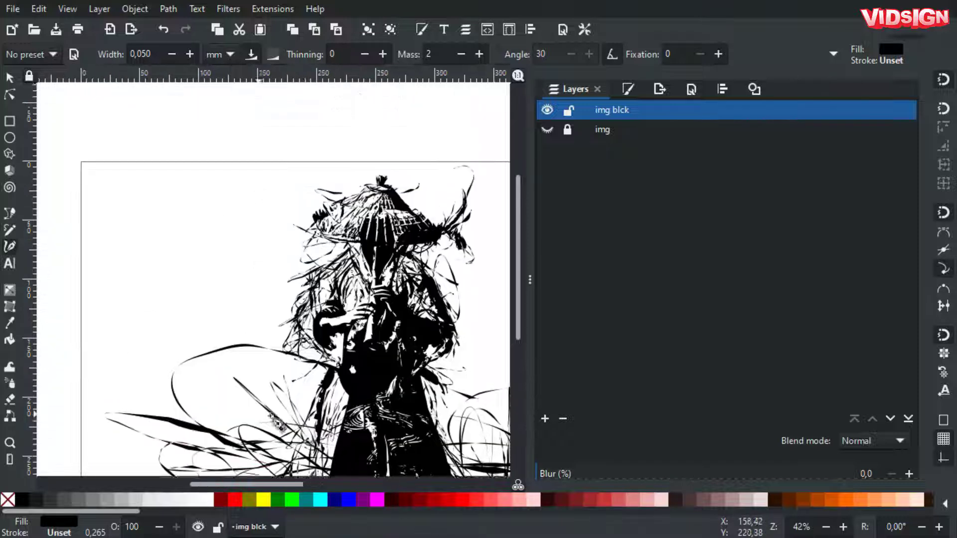
scroll(299, 384, "left", 3)
left_click_drag(301, 386, 252, 300)
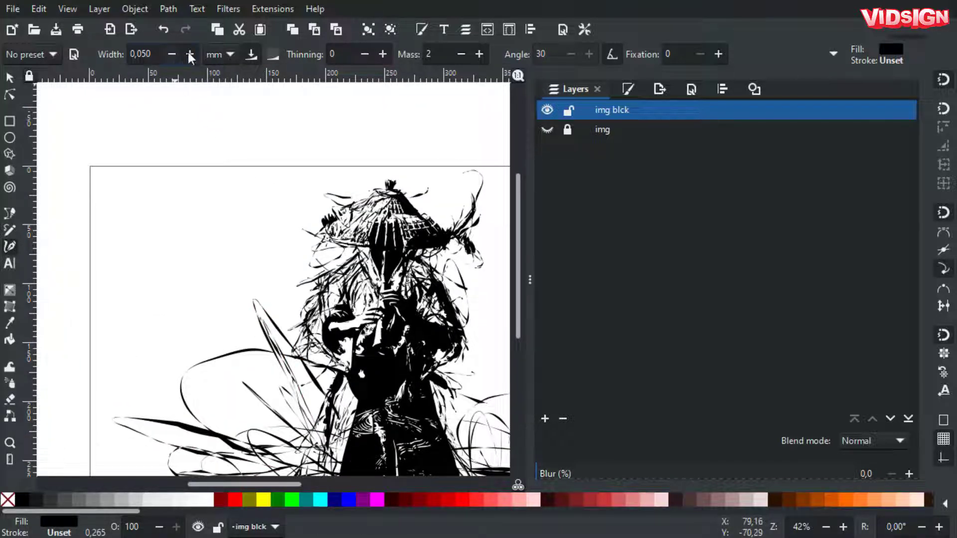
- Draw thick looping strokes across the lower drawing and the figure's lower right
left_click_drag(322, 307, 388, 427)
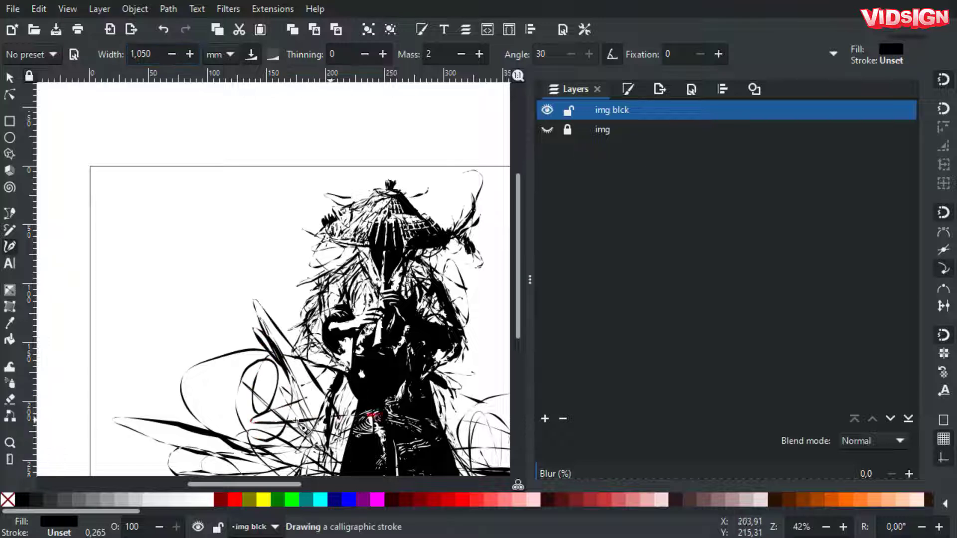
scroll(388, 426, "down", 4)
scroll(388, 426, "right", 4)
left_click_drag(429, 385, 388, 401)
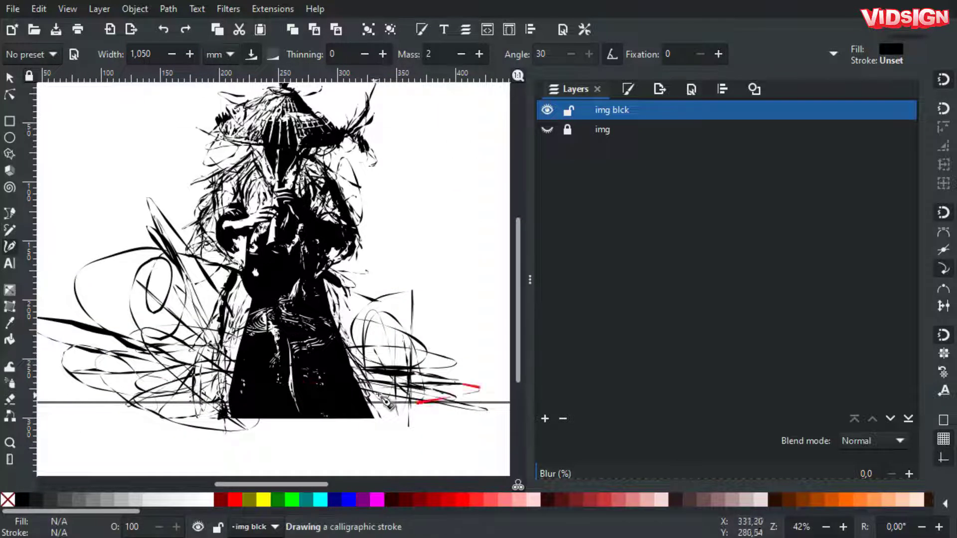
left_click_drag(413, 239, 399, 398)
mouse_move(339, 299)
left_mouse_down()
mouse_move(398, 361)
mouse_move(254, 335)
mouse_move(209, 349)
mouse_move(200, 299)
mouse_move(229, 344)
mouse_move(224, 299)
mouse_move(319, 351)
left_mouse_up()
scroll(344, 354, "down", 2)
scroll(344, 354, "left", 5)
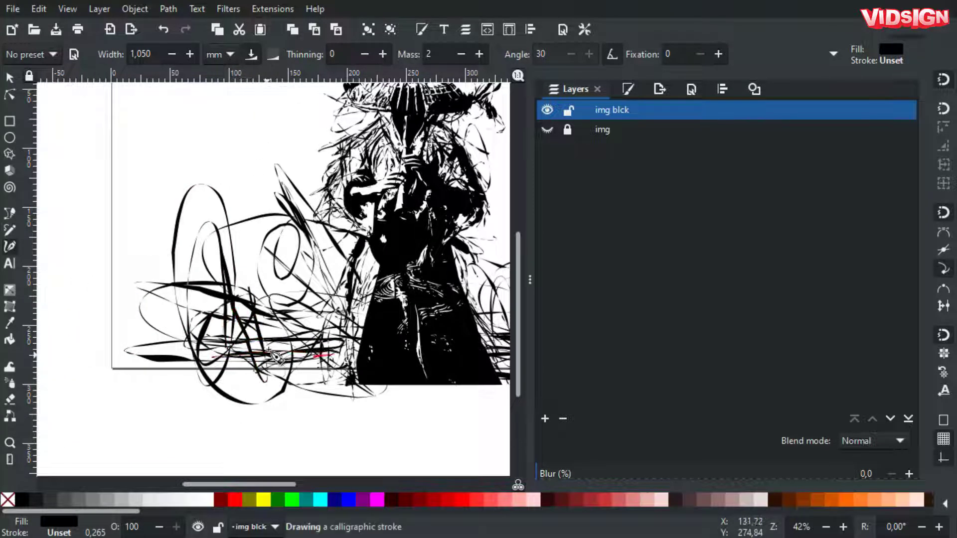
scroll(319, 351, "right", 4)
- Add grass strokes and several tall vertical grass blades at the lower right
left_click_drag(339, 394, 473, 334)
left_click_drag(374, 401, 464, 393)
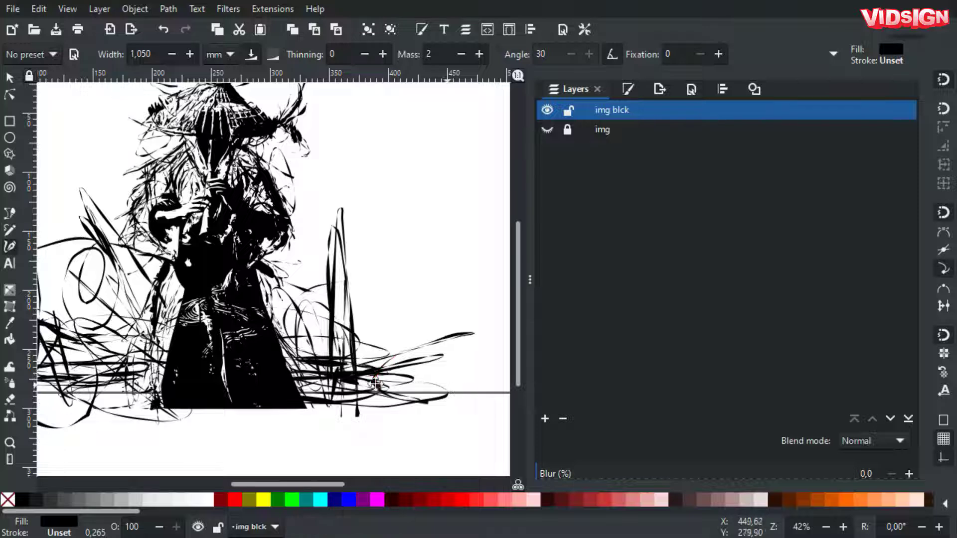
scroll(449, 390, "right", 3)
left_click_drag(306, 384, 393, 383)
left_click_drag(371, 361, 344, 398)
left_click_drag(335, 280, 344, 406)
left_click_drag(301, 225, 329, 447)
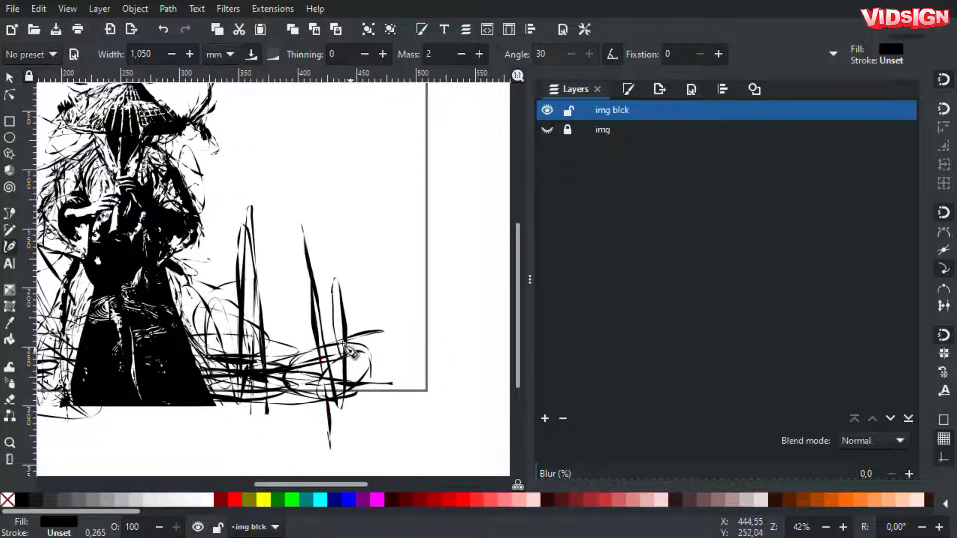
mouse_move(305, 374)
left_mouse_down()
mouse_move(312, 342)
mouse_move(327, 399)
left_mouse_up()
scroll(319, 359, "left", 4)
left_click_drag(403, 414, 395, 320)
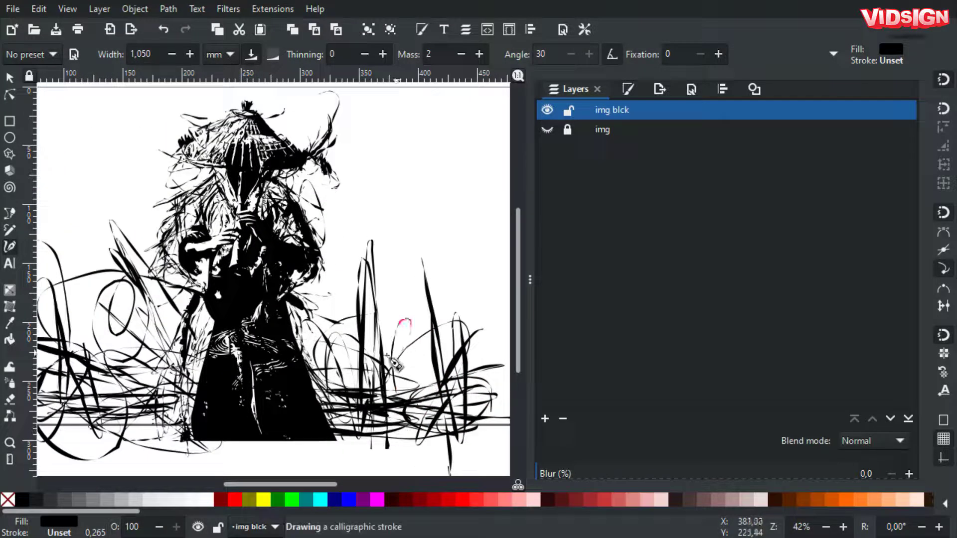
scroll(234, 352, "left", 4)
scroll(234, 352, "up", 1)
- Draw flowing strokes over the chest, hair and hat, plus a long loop on the left
mouse_move(331, 217)
left_mouse_down()
mouse_move(277, 264)
mouse_move(299, 247)
mouse_move(290, 247)
left_mouse_up()
mouse_move(431, 219)
left_mouse_down()
mouse_move(403, 259)
mouse_move(412, 212)
left_mouse_up()
left_click_drag(372, 268, 360, 255)
left_click_drag(316, 196, 239, 188)
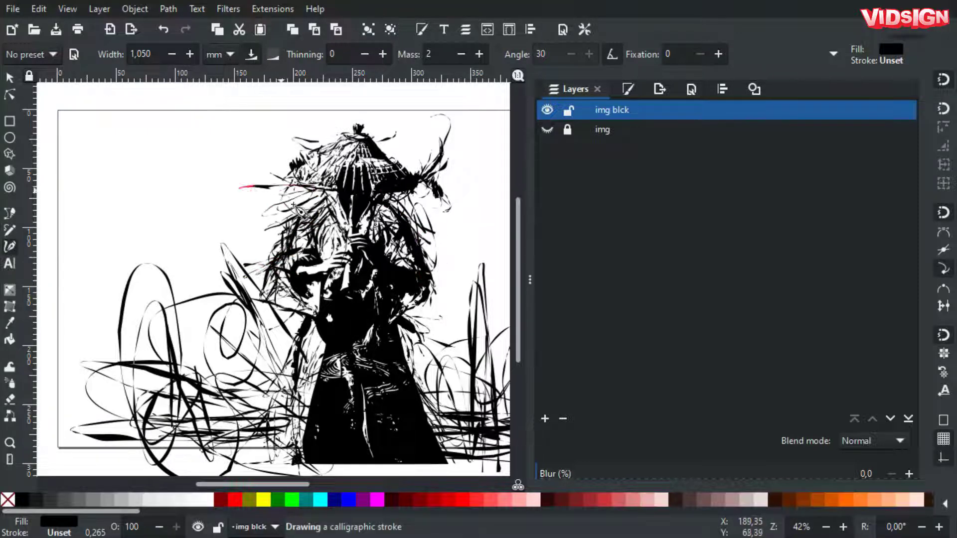
left_click_drag(294, 219, 324, 245)
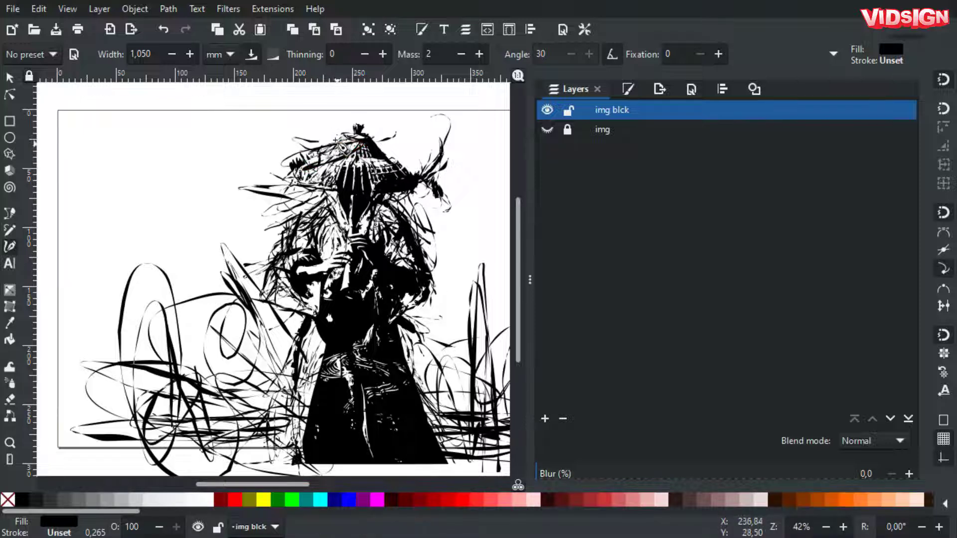
mouse_move(337, 139)
left_mouse_down()
mouse_move(349, 107)
mouse_move(343, 144)
mouse_move(269, 179)
left_mouse_up()
mouse_move(251, 194)
left_mouse_down()
mouse_move(172, 195)
mouse_move(276, 232)
mouse_move(291, 211)
mouse_move(296, 276)
mouse_move(237, 299)
mouse_move(130, 263)
left_mouse_up()
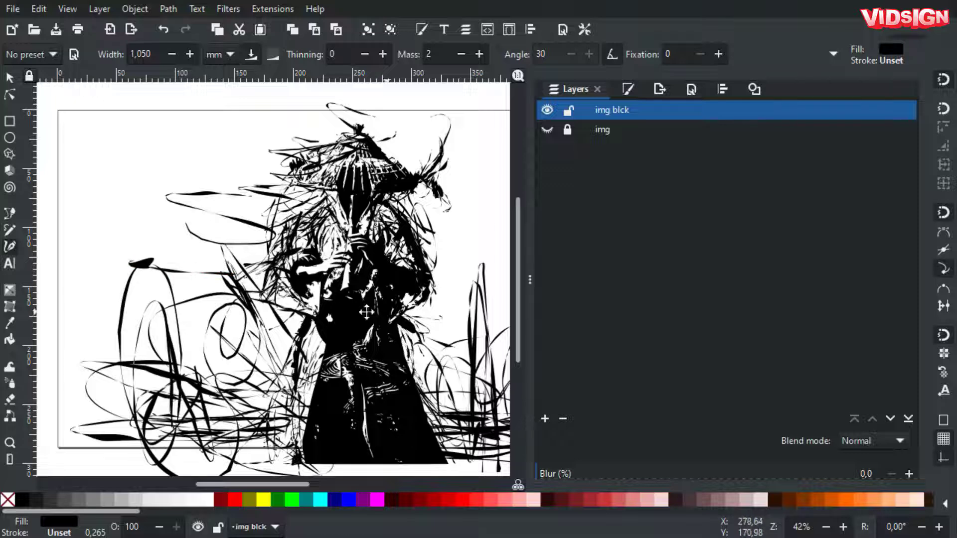
- Add a sweeping stroke near the samurai's right shoulder
scroll(366, 312, "right", 3)
left_click_drag(317, 193, 361, 241)
scroll(239, 287, "down", 2)
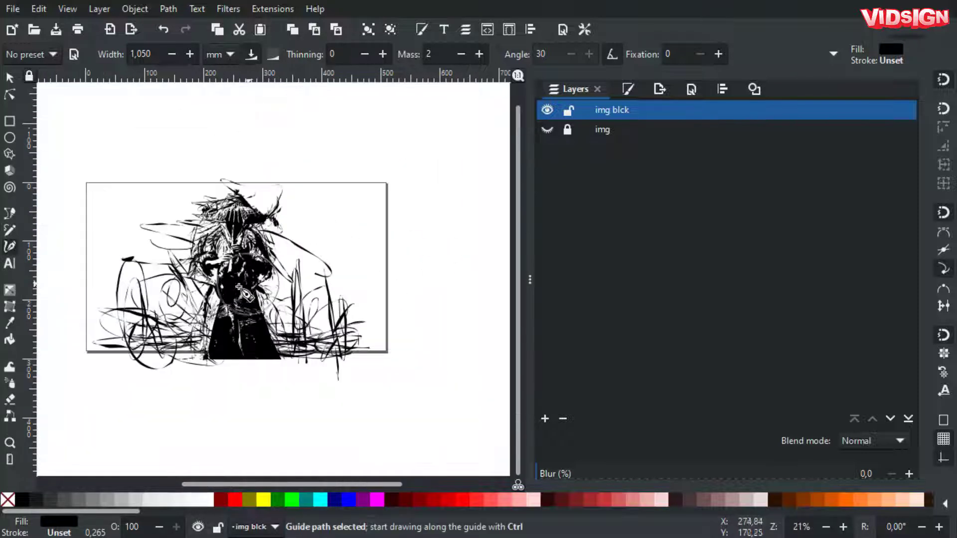
scroll(239, 287, "up", 2)
scroll(299, 299, "left", 1)
scroll(348, 304, "down", 2)
scroll(376, 311, "up", 1)
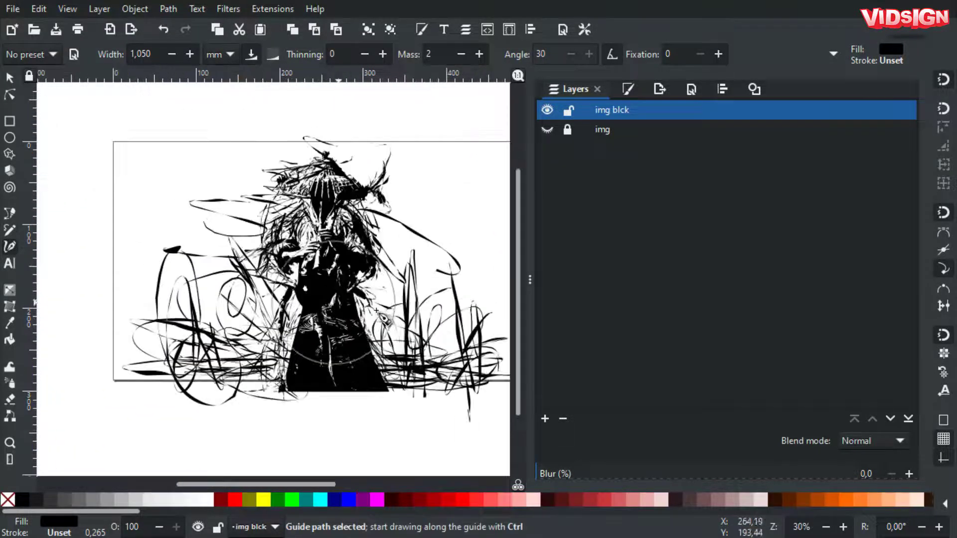
scroll(376, 310, "right", 3)
- Draw a long upward grass blade, an oval sweep, and looping strokes at the left
mouse_move(406, 396)
left_mouse_down()
mouse_move(435, 345)
mouse_move(405, 128)
left_mouse_up()
left_click_drag(434, 239, 378, 234)
mouse_move(122, 179)
left_mouse_down()
mouse_move(137, 215)
mouse_move(90, 249)
left_mouse_up()
left_click_drag(115, 150, 99, 274)
left_click_drag(149, 224, 62, 259)
- Add a sweeping stroke at the upper right, then pan the view back up and left
scroll(194, 315, "down", 2)
scroll(195, 315, "right", 1)
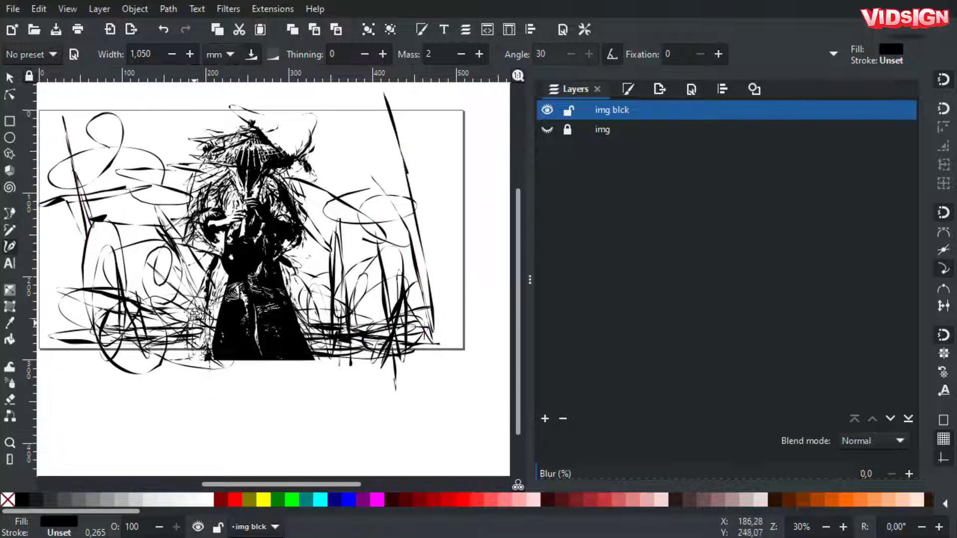
scroll(195, 315, "down", 1)
mouse_move(451, 135)
left_mouse_down()
mouse_move(403, 149)
mouse_move(443, 242)
mouse_move(372, 153)
left_mouse_up()
scroll(406, 231, "up", 2)
scroll(406, 230, "left", 2)
scroll(372, 153, "up", 1)
scroll(372, 153, "left", 2)
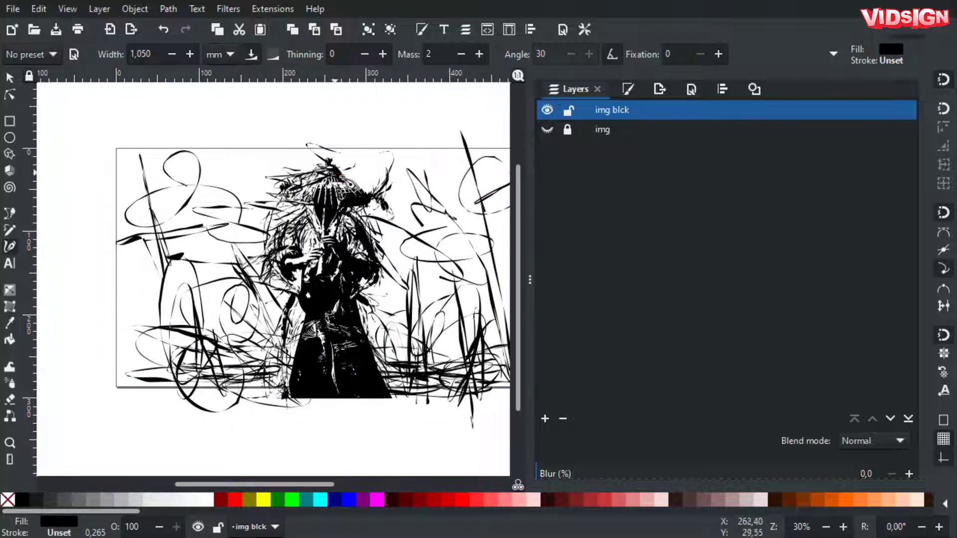
scroll(342, 177, "up", 2)
scroll(293, 247, "up", 1)
- Add thick strokes across the hat and around the arms and lower figure
scroll(292, 248, "up", 1)
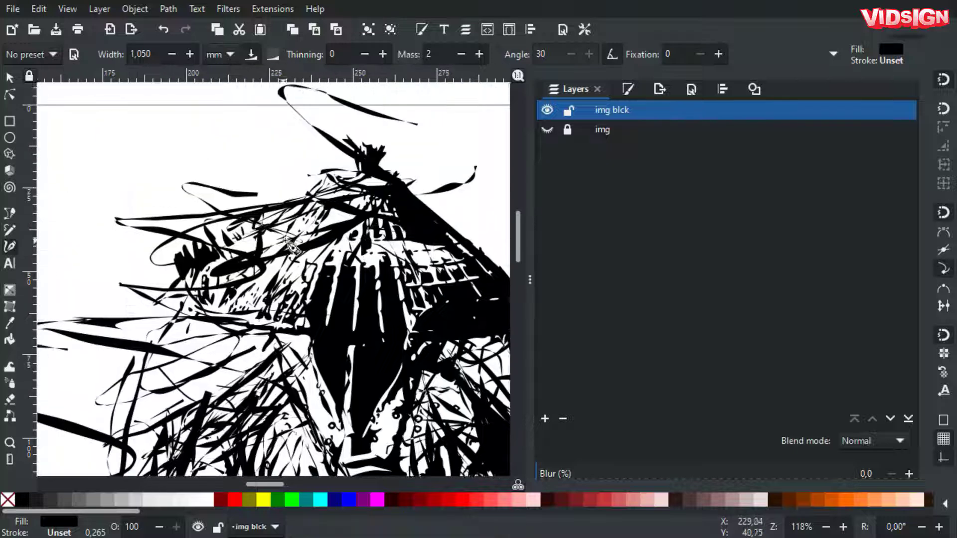
mouse_move(293, 247)
left_mouse_down()
mouse_move(324, 214)
mouse_move(299, 189)
mouse_move(229, 310)
mouse_move(192, 309)
mouse_move(353, 320)
mouse_move(351, 298)
mouse_move(311, 299)
left_mouse_up()
scroll(352, 320, "right", 4)
scroll(352, 298, "down", 3)
scroll(352, 298, "down", 3)
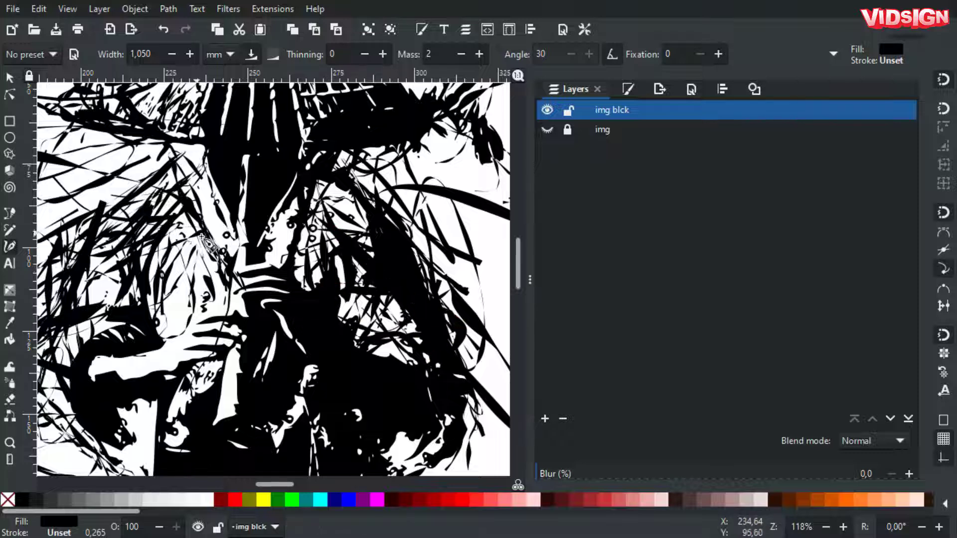
left_click_drag(202, 236, 155, 218)
left_click_drag(118, 258, 88, 294)
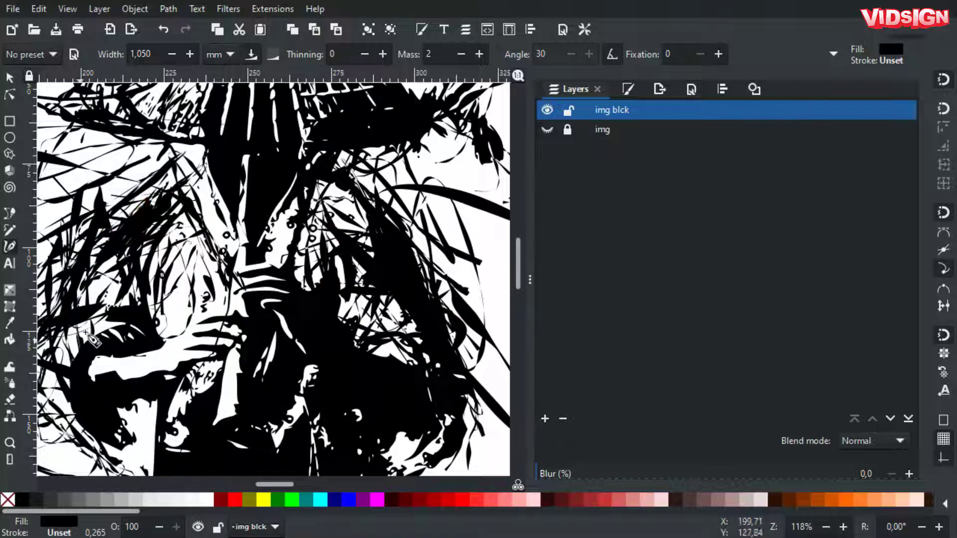
- Draw more sweeping strokes near the arms and at the figure's lower left
scroll(100, 249, "down", 3)
scroll(99, 249, "left", 3)
left_click_drag(165, 204, 135, 231)
left_click_drag(164, 279, 115, 369)
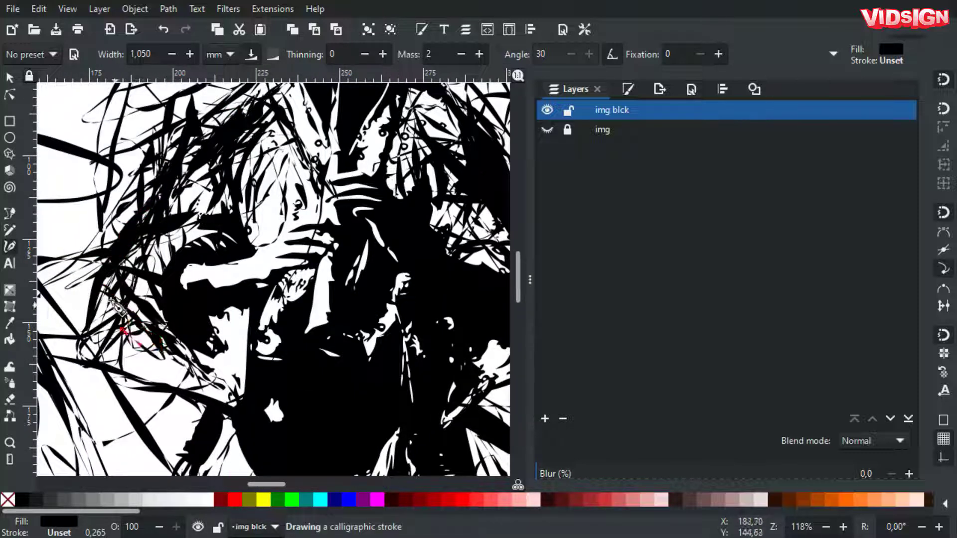
scroll(220, 251, "down", 5)
scroll(219, 251, "left", 3)
mouse_move(220, 251)
left_mouse_down()
mouse_move(192, 202)
mouse_move(219, 261)
mouse_move(305, 313)
left_mouse_up()
- Add further strokes among the existing grass loops
scroll(224, 224, "down", 2)
scroll(224, 224, "left", 5)
scroll(156, 188, "down", 3)
scroll(156, 188, "left", 2)
mouse_move(156, 188)
left_mouse_down()
mouse_move(160, 207)
mouse_move(145, 217)
left_mouse_up()
scroll(292, 296, "down", 2)
left_click_drag(331, 217, 394, 305)
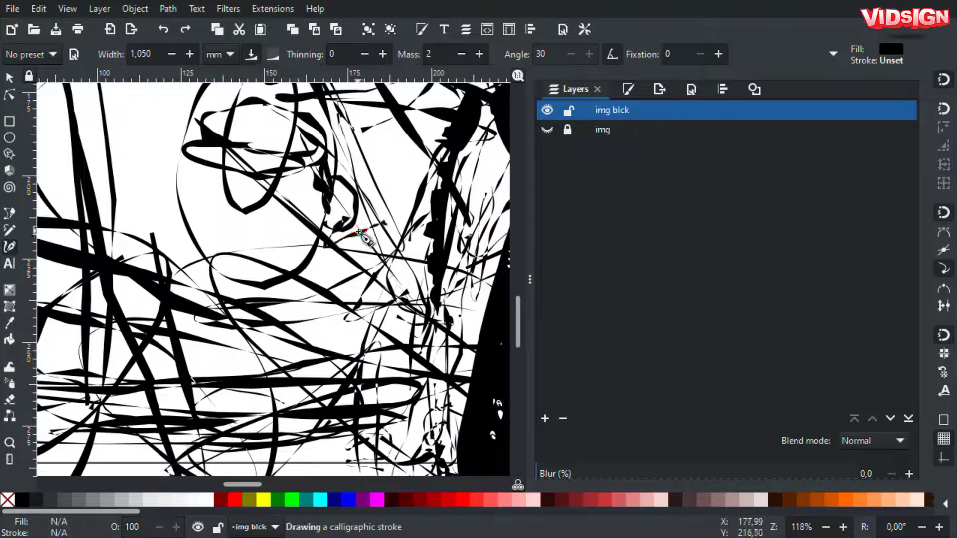
- Draw arcing sweeping grass strokes at the upper right
scroll(394, 305, "down", 3)
scroll(226, 212, "right", 10)
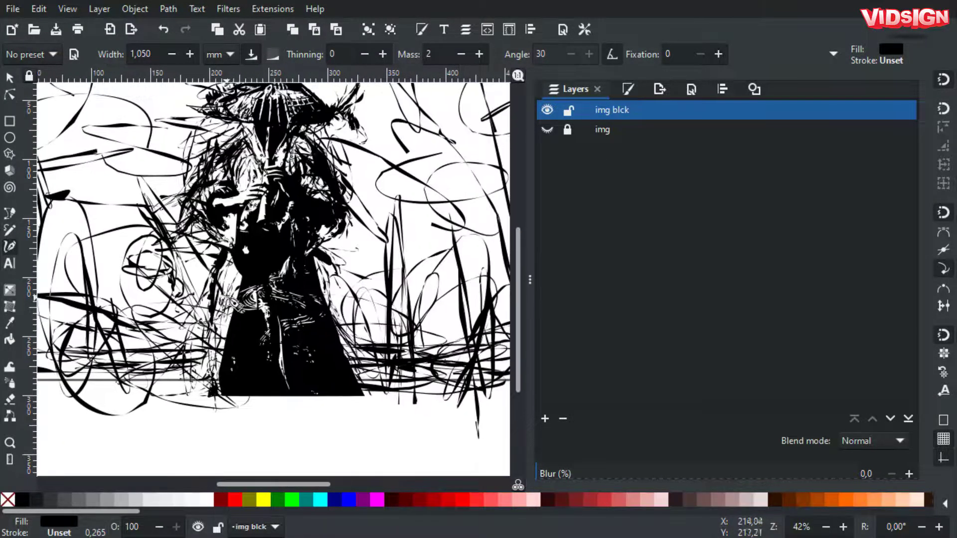
scroll(227, 212, "up", 2)
left_click_drag(299, 95, 493, 194)
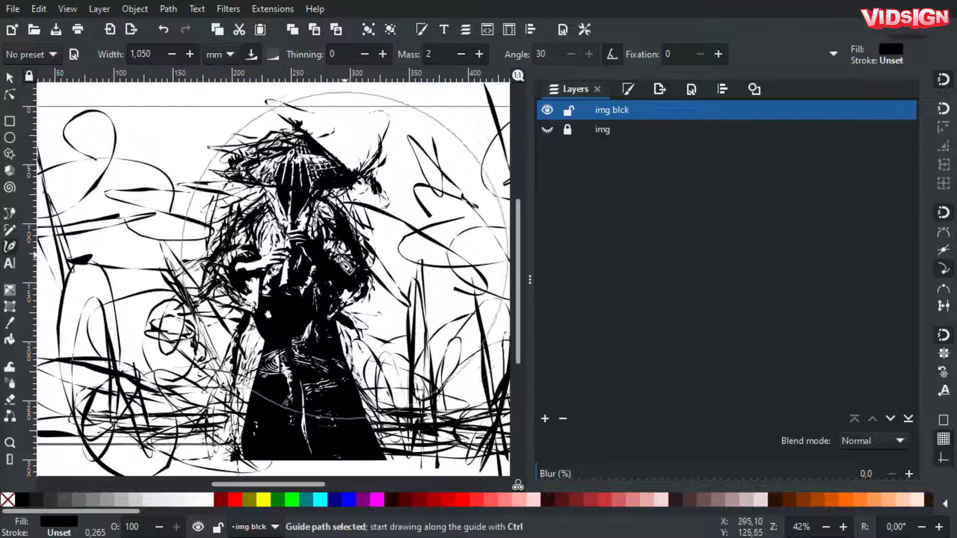
scroll(428, 196, "down", 2, "ctrl")
left_click_drag(414, 162, 449, 245)
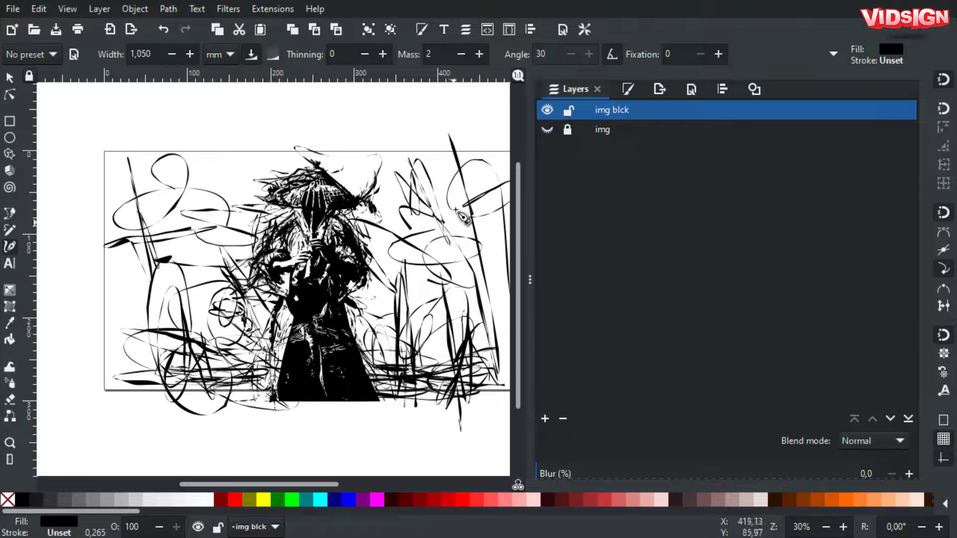
- Add a final black stroke at the upper right and collapse the layers list
mouse_move(414, 162)
left_mouse_down()
mouse_move(486, 234)
mouse_move(429, 253)
left_mouse_up()
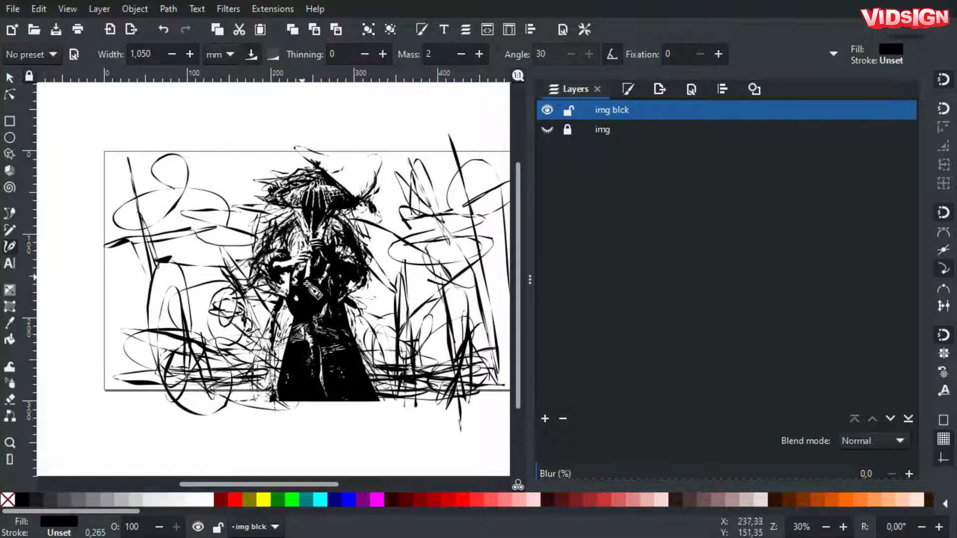
left_click(304, 273, "ctrl")
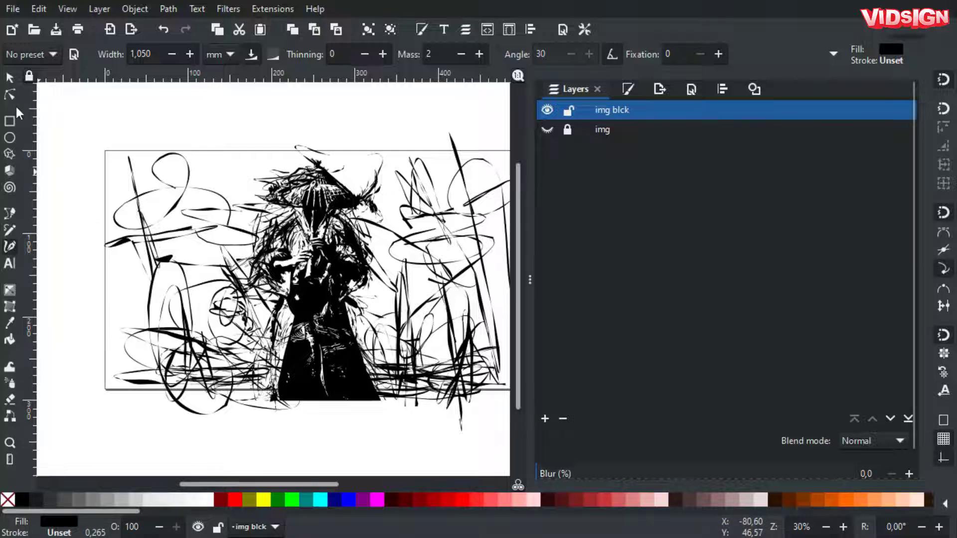
left_click(9, 77)
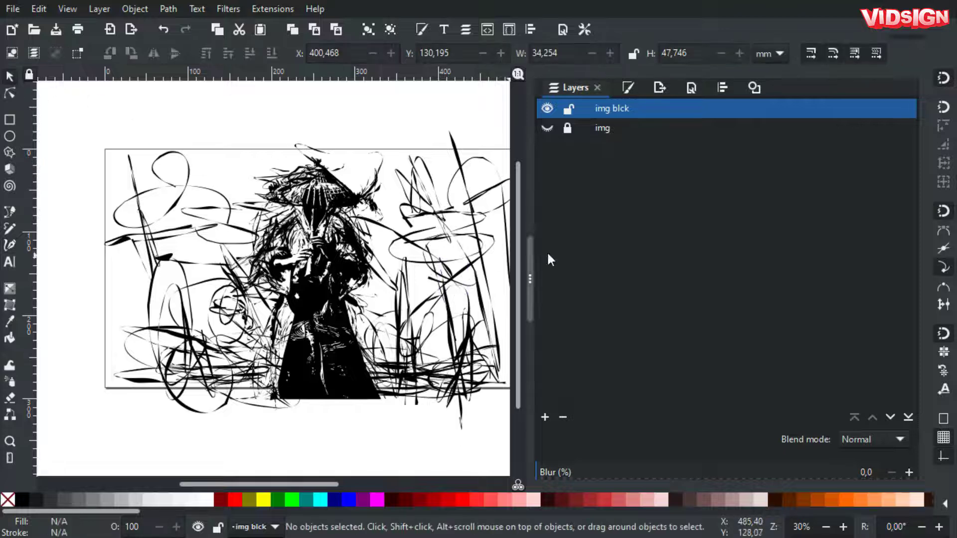
left_click_drag(532, 279, 917, 279)
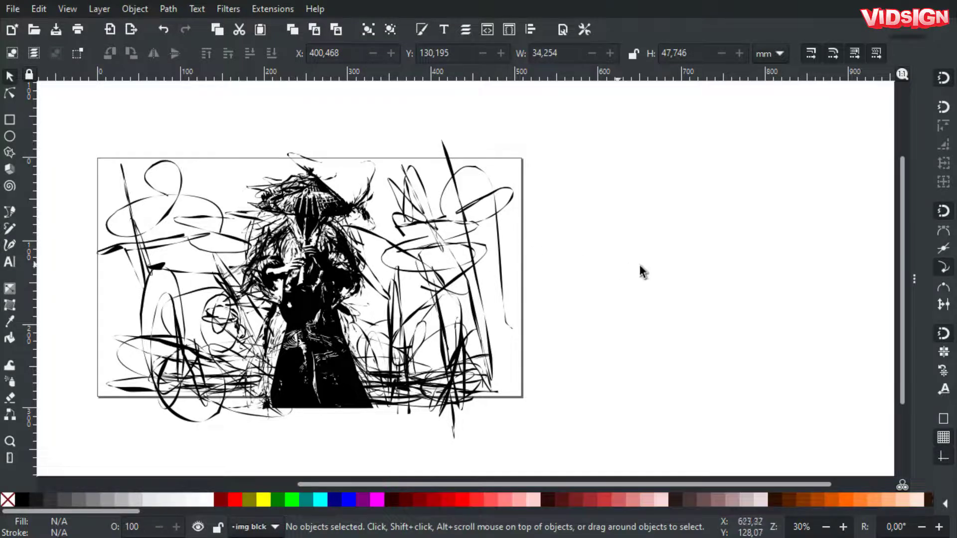
- Select all 212 paths, recolour them white, and bring back the Layers panel
key("ctrl+a")
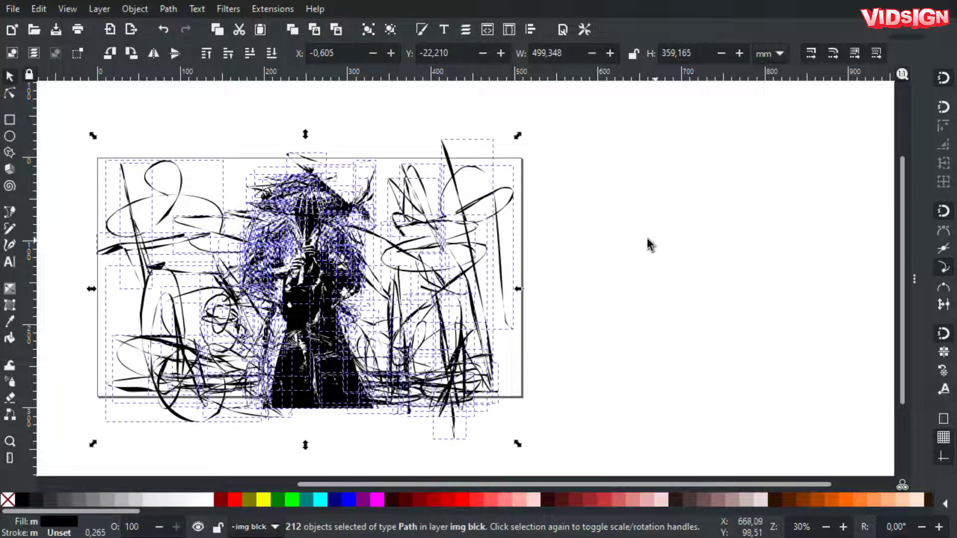
left_click(207, 500)
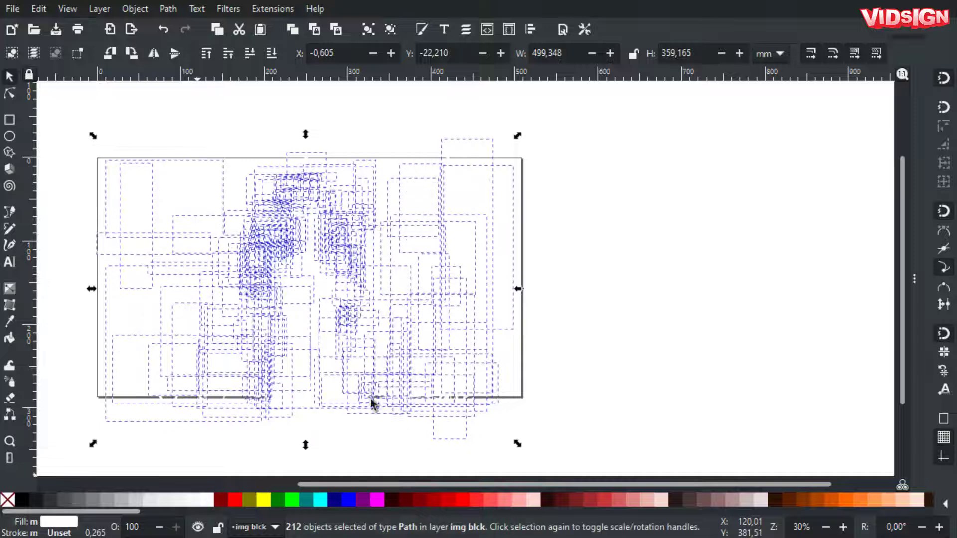
key("ctrl+shift+l")
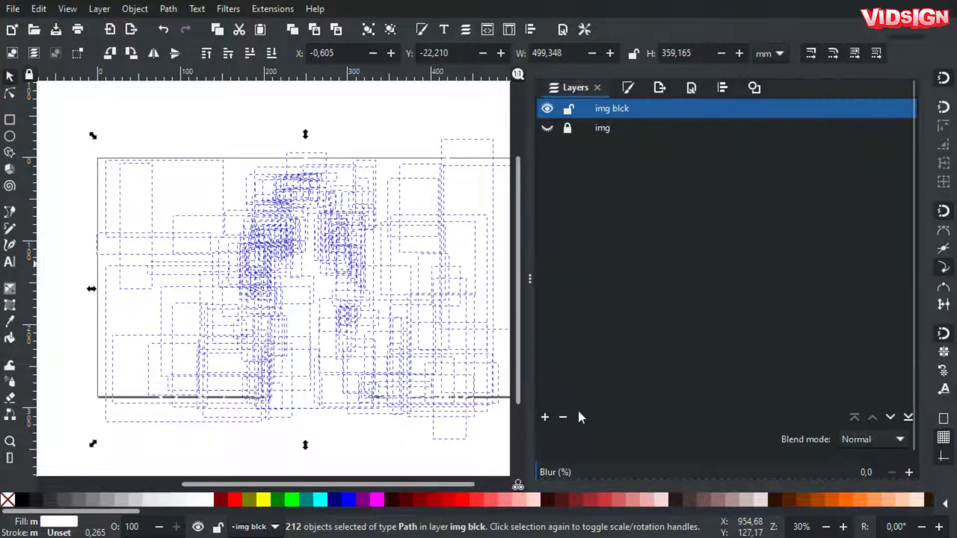
- Add a new layer named 'bkg black' above the img blck layer
left_click(545, 417)
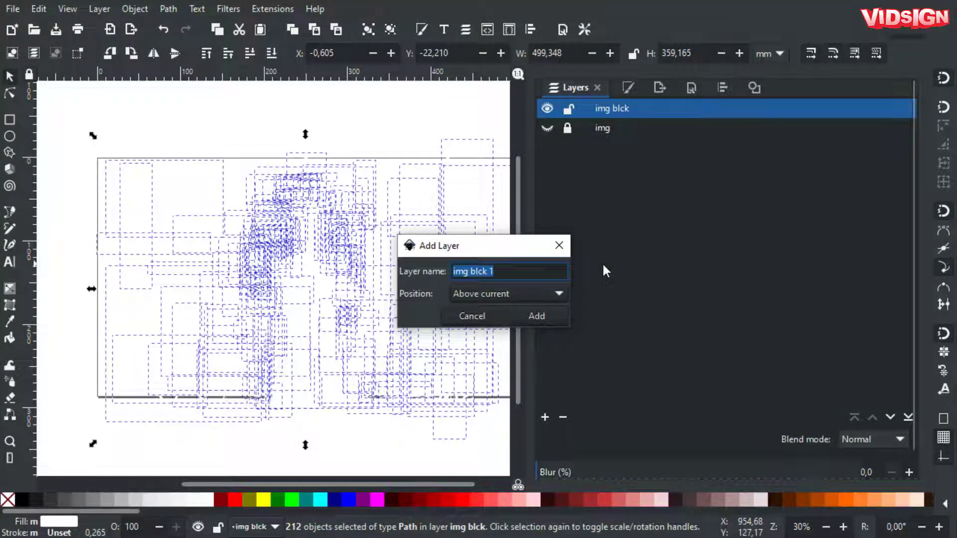
type("blck")
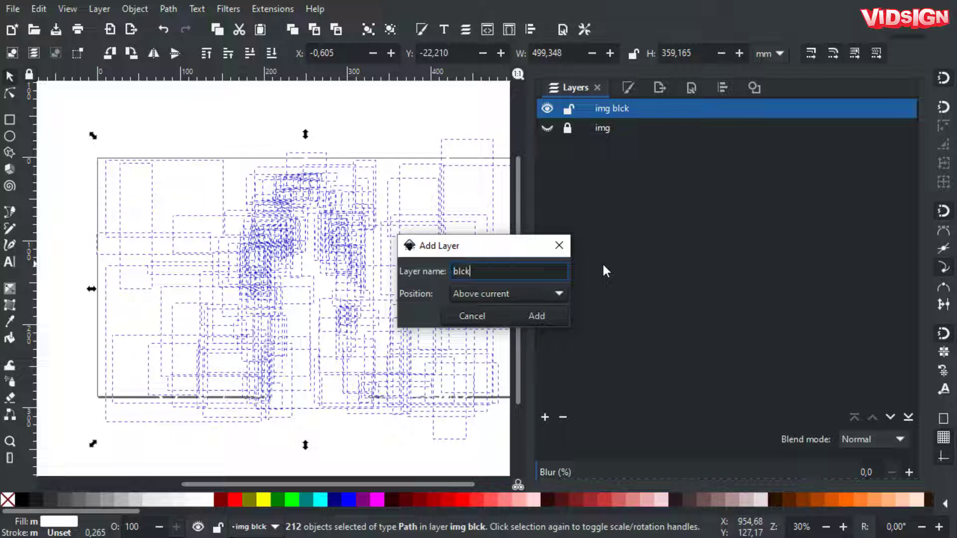
key("BackSpace")
key("BackSpace")
key("BackSpace")
type("kg ")
type("b")
type("lack")
key("Return")
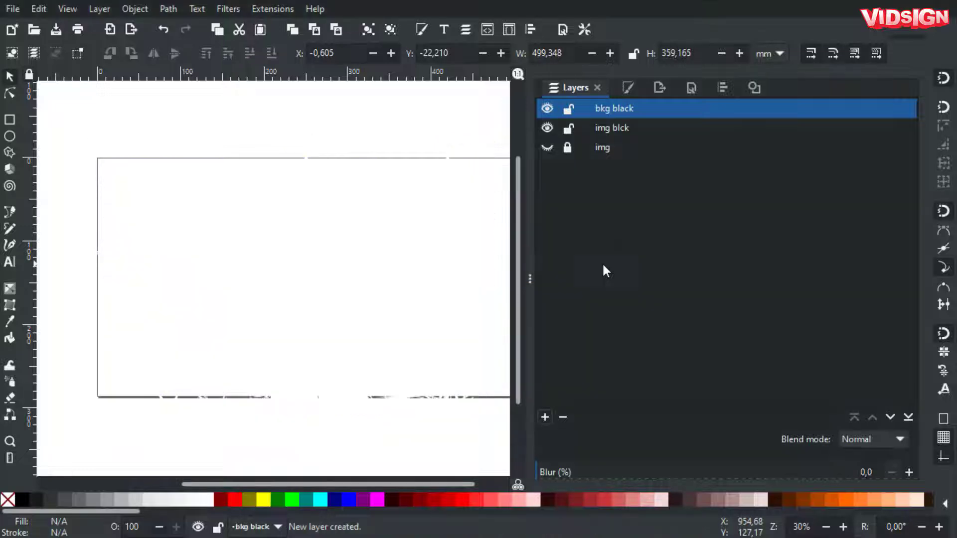
- Lower bkg black beneath img blck and fill it with a black 508 × 285.75 mm rectangle
left_click(890, 418)
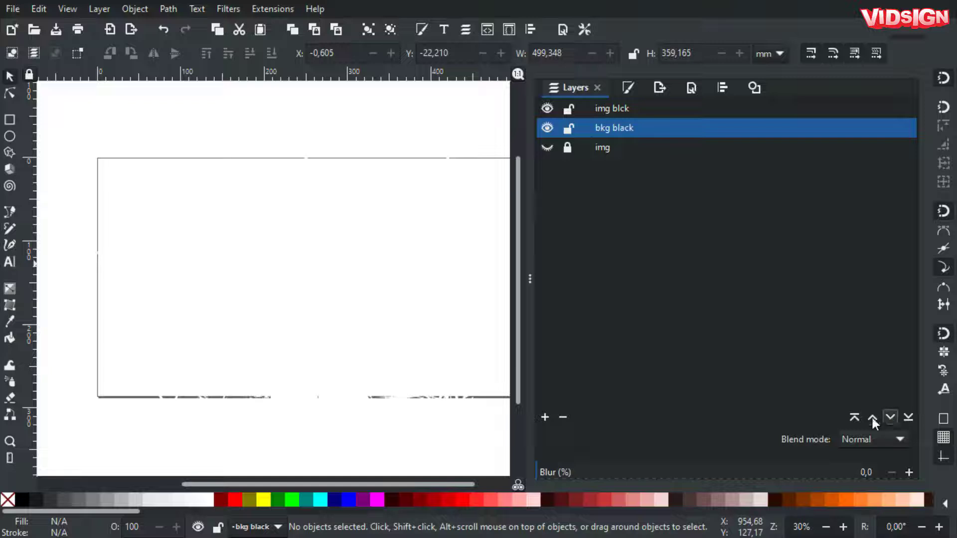
left_click(10, 121)
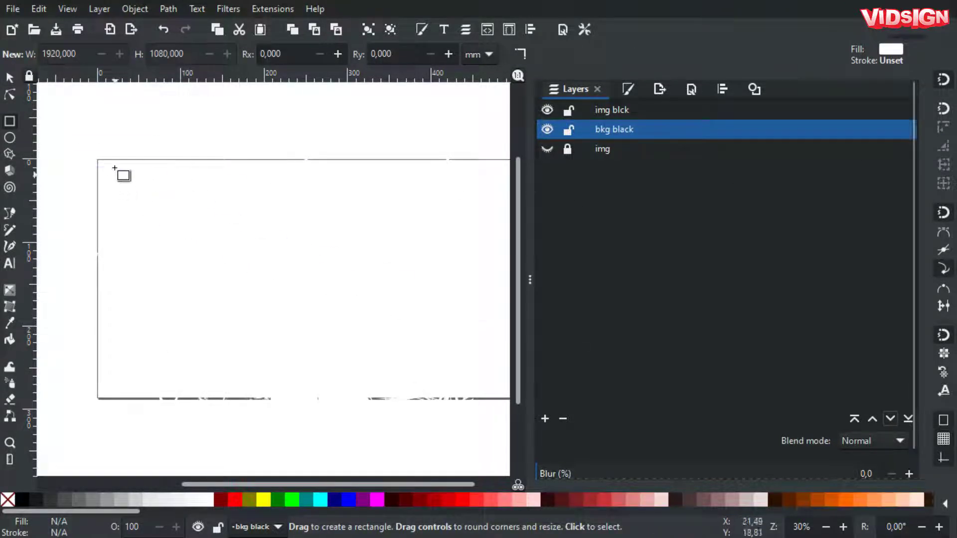
mouse_move(113, 171)
left_mouse_down()
mouse_move(545, 352)
mouse_move(428, 358)
mouse_move(460, 399)
left_mouse_up()
key("space")
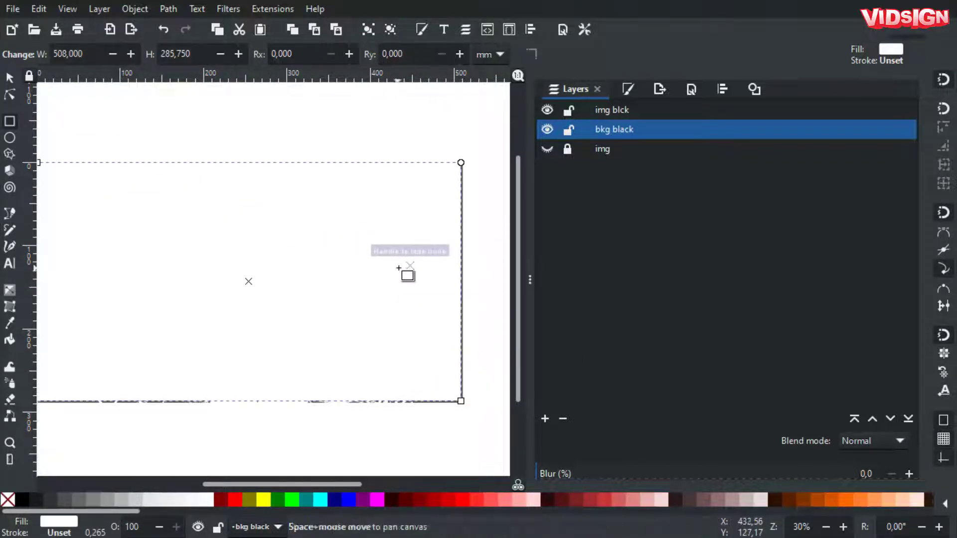
left_click(23, 500)
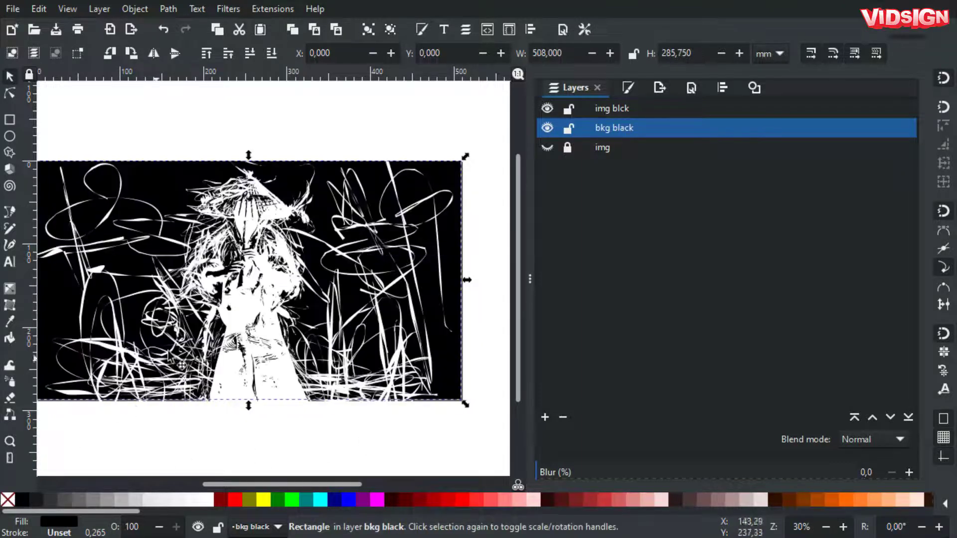
- Deselect the rectangle and zoom around to inspect the white-on-black result
scroll(193, 344, "left", 2)
key("Escape")
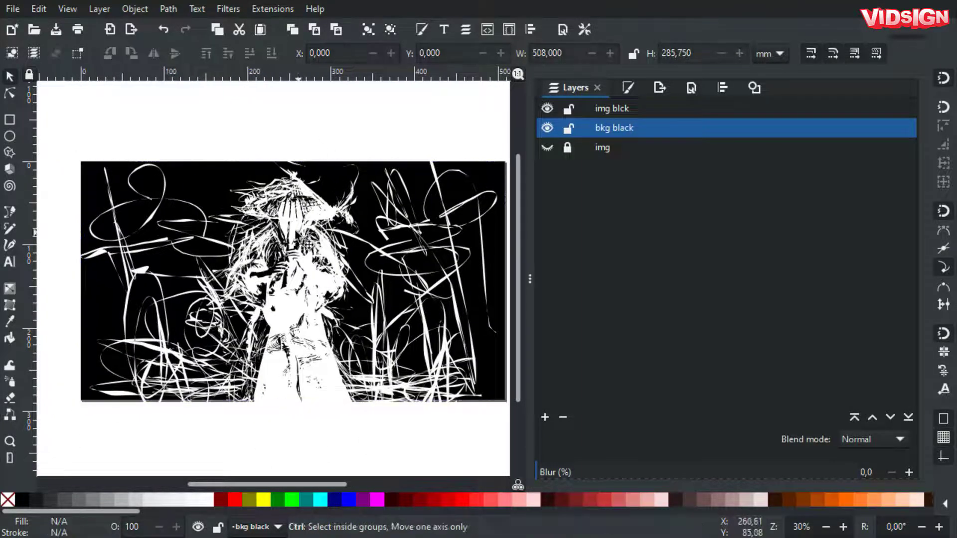
scroll(294, 249, "up", 3, "ctrl")
scroll(289, 282, "down", 3, "ctrl")
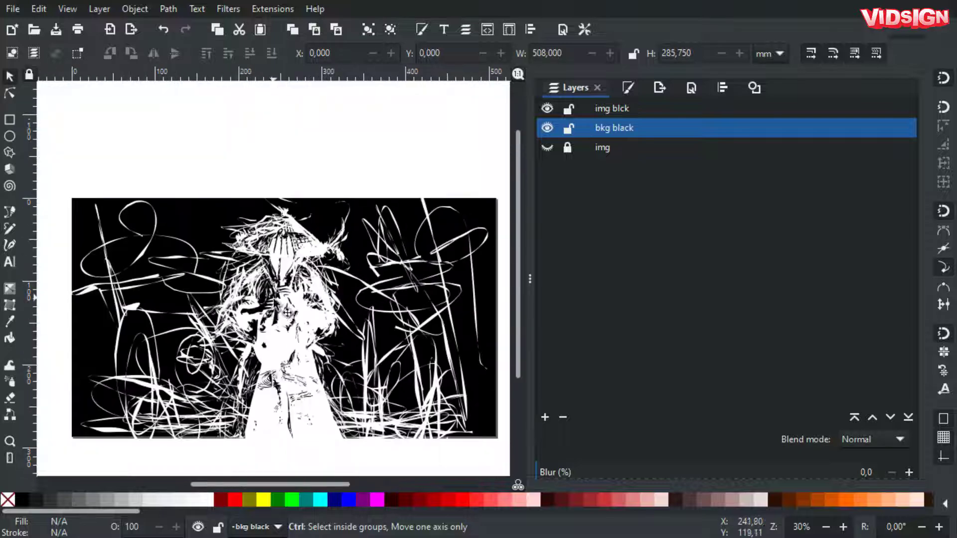
scroll(279, 328, "down", 1)
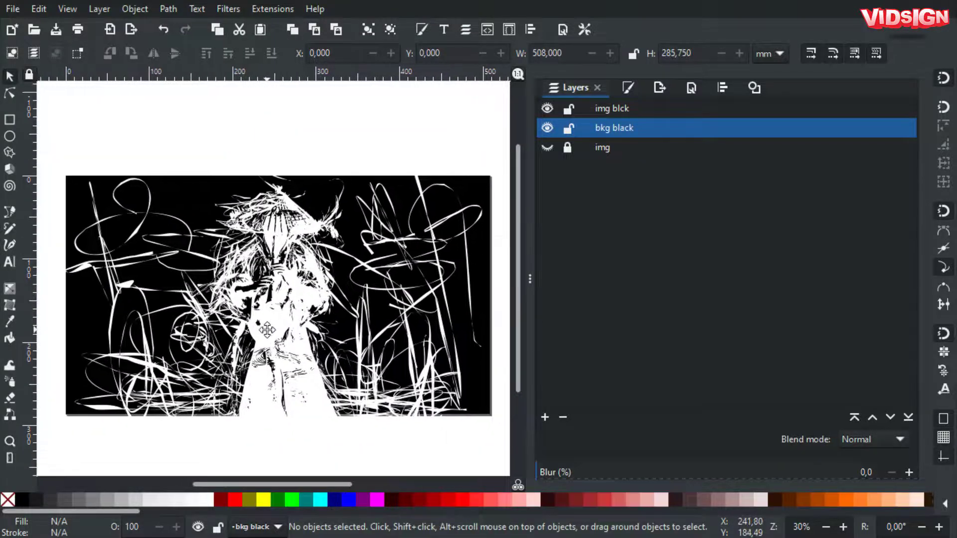
scroll(293, 360, "up", 3, "ctrl")
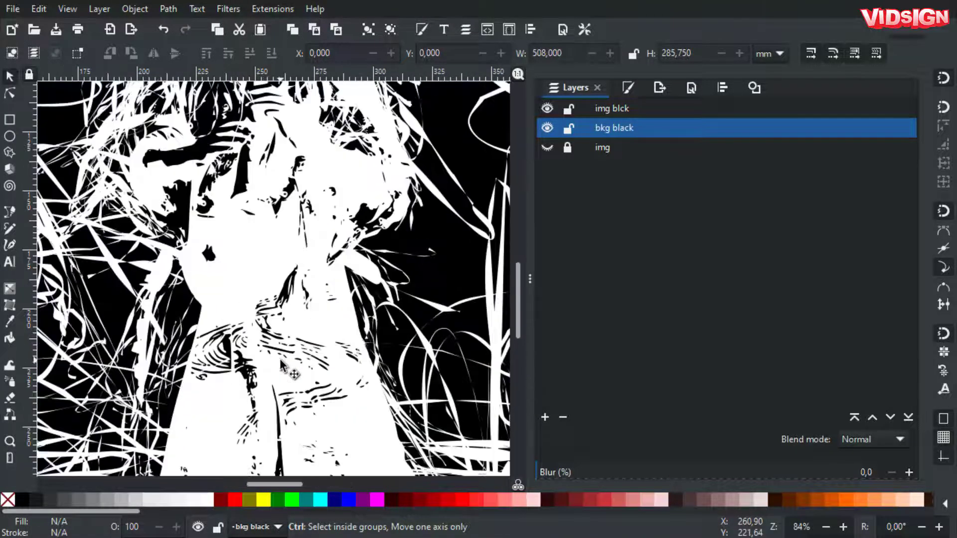
scroll(276, 359, "down", 2, "ctrl")
scroll(268, 340, "down", 1, "ctrl")
scroll(268, 340, "up", 1, "ctrl")
scroll(228, 325, "left", 1)
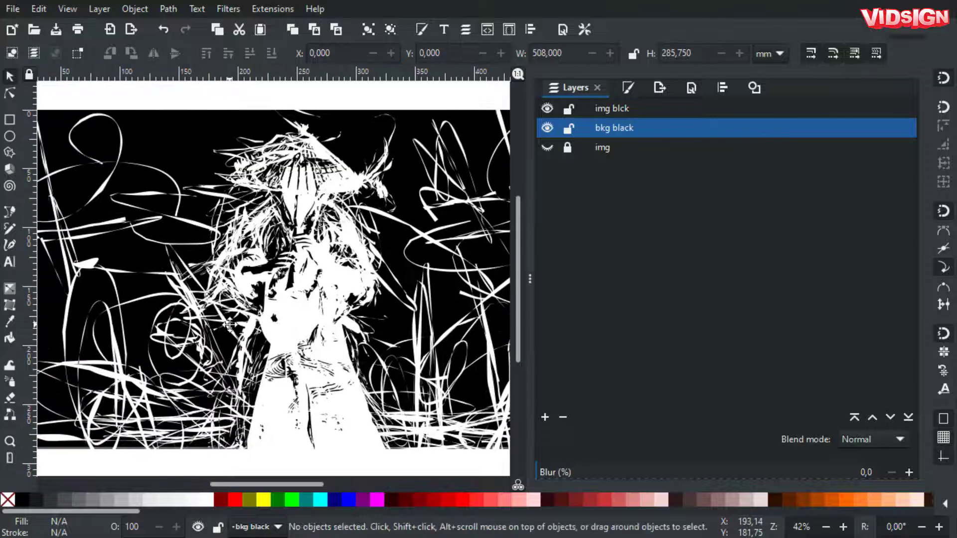
- Hide the Layers dock and zoom to frame the whole black artwork in the window
key("F12")
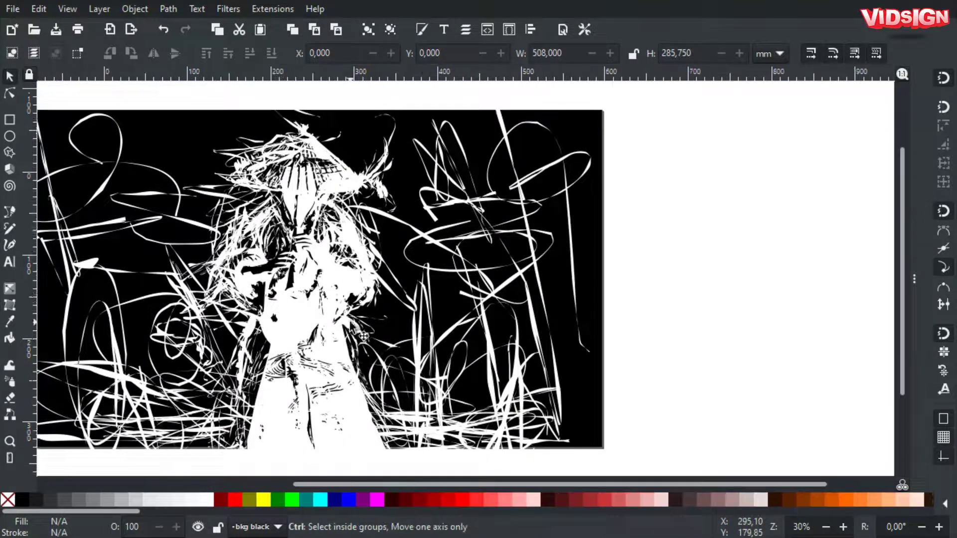
scroll(323, 337, "down", 1, "ctrl")
scroll(322, 337, "down", 1, "ctrl")
scroll(329, 324, "left", 1)
scroll(333, 314, "down", 1)
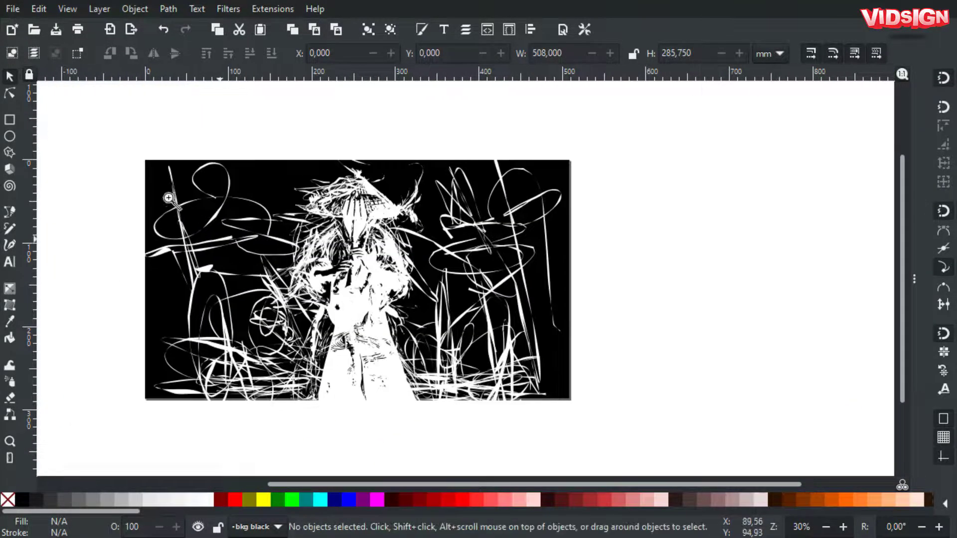
key("z")
left_click_drag(136, 151, 581, 407)
key("s")
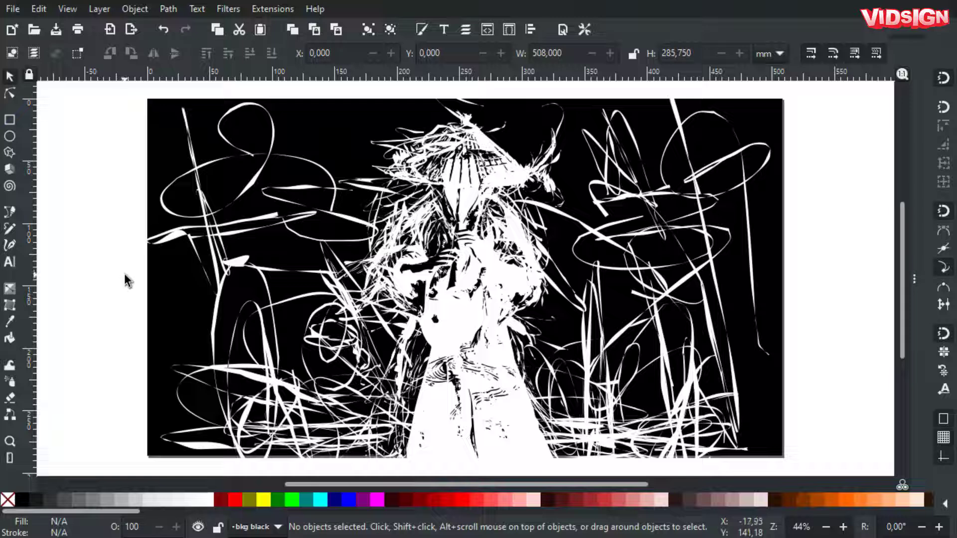
key("ctrl")
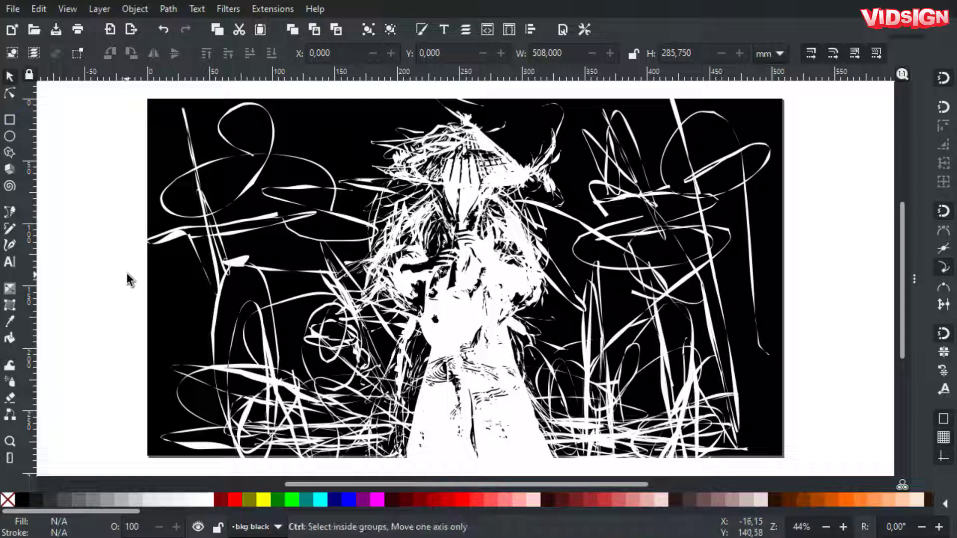